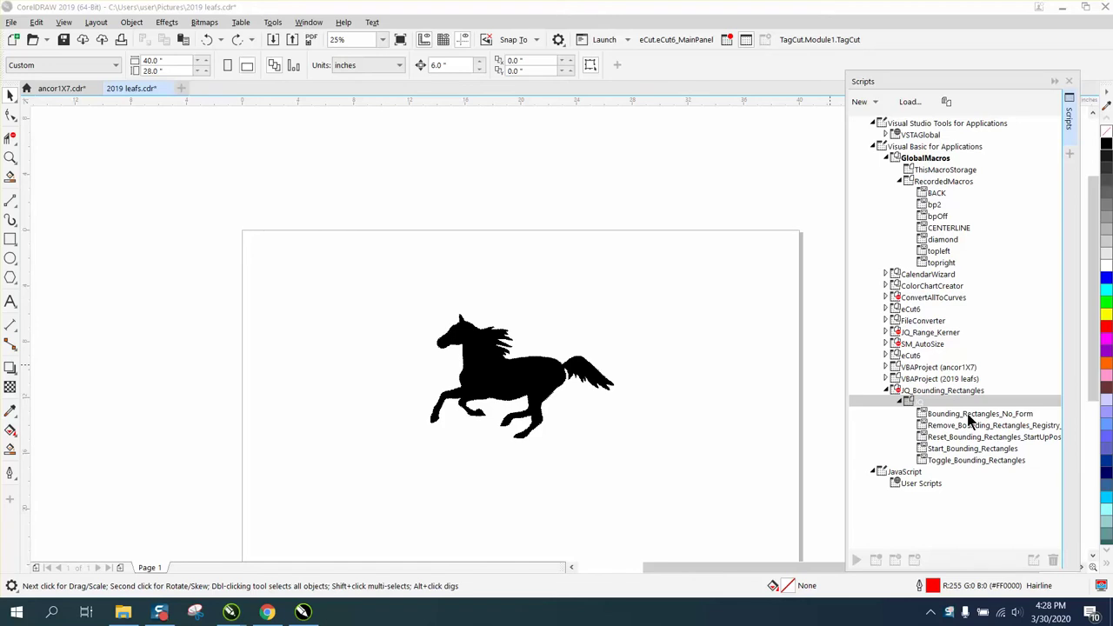
Step: Try the Bounding_Rectangles_No_Form macro on the horse bitmap and undo the rectangle it creates
double_click(970, 420)
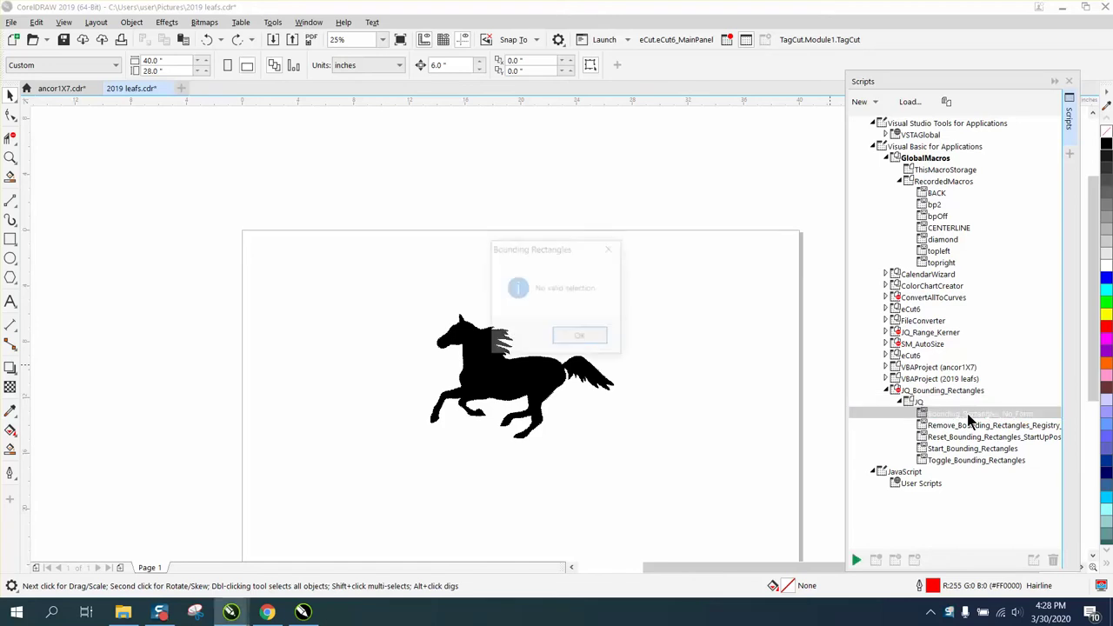
click(598, 342)
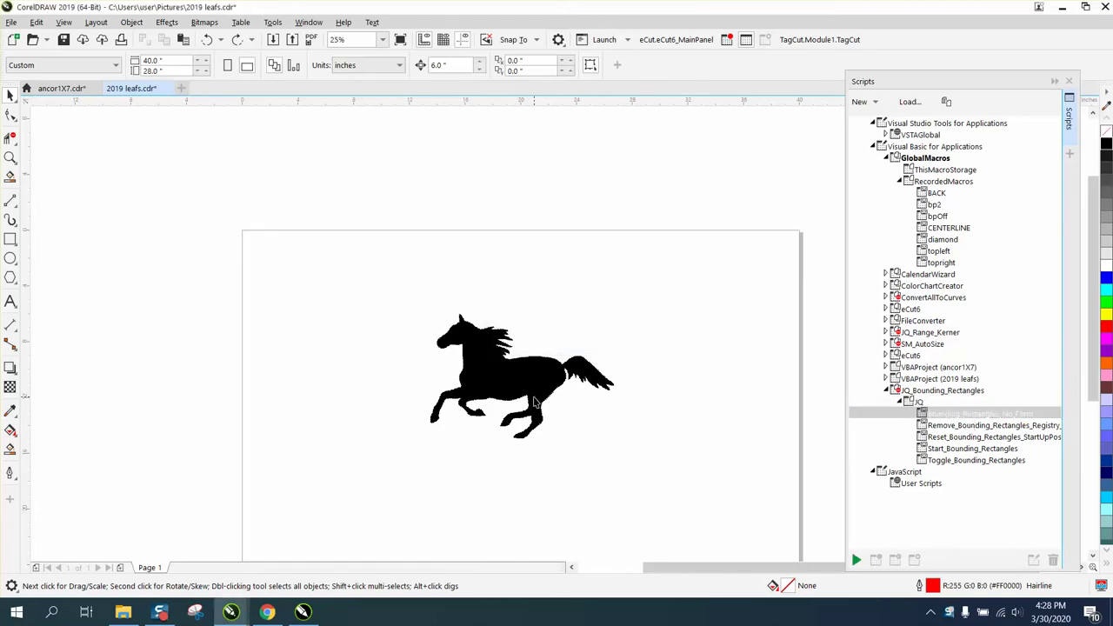
click(534, 398)
click(933, 417)
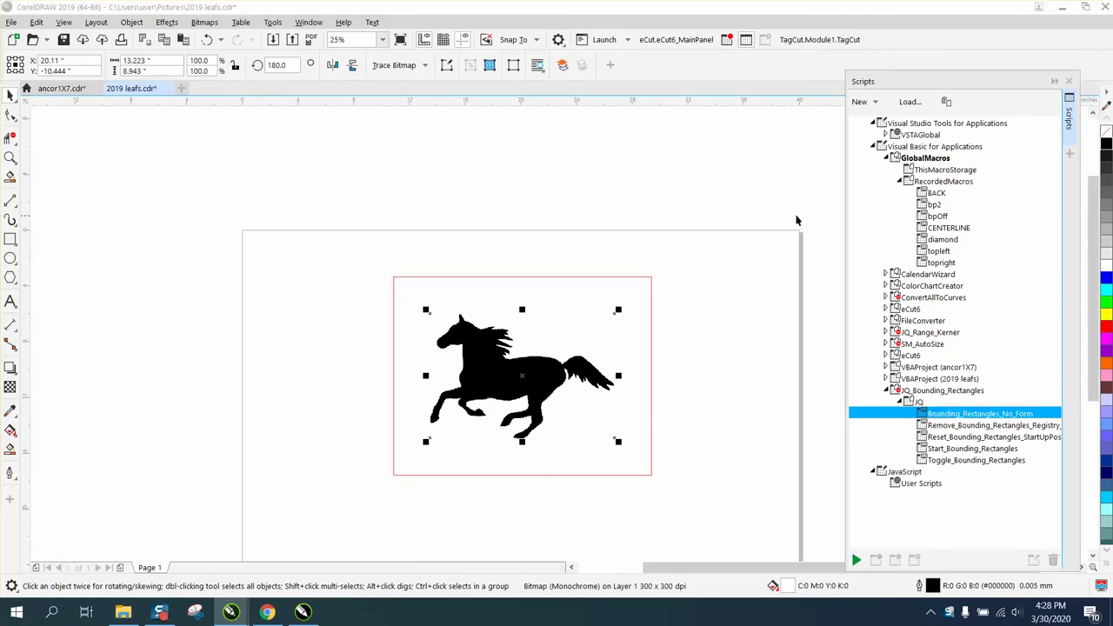
click(211, 40)
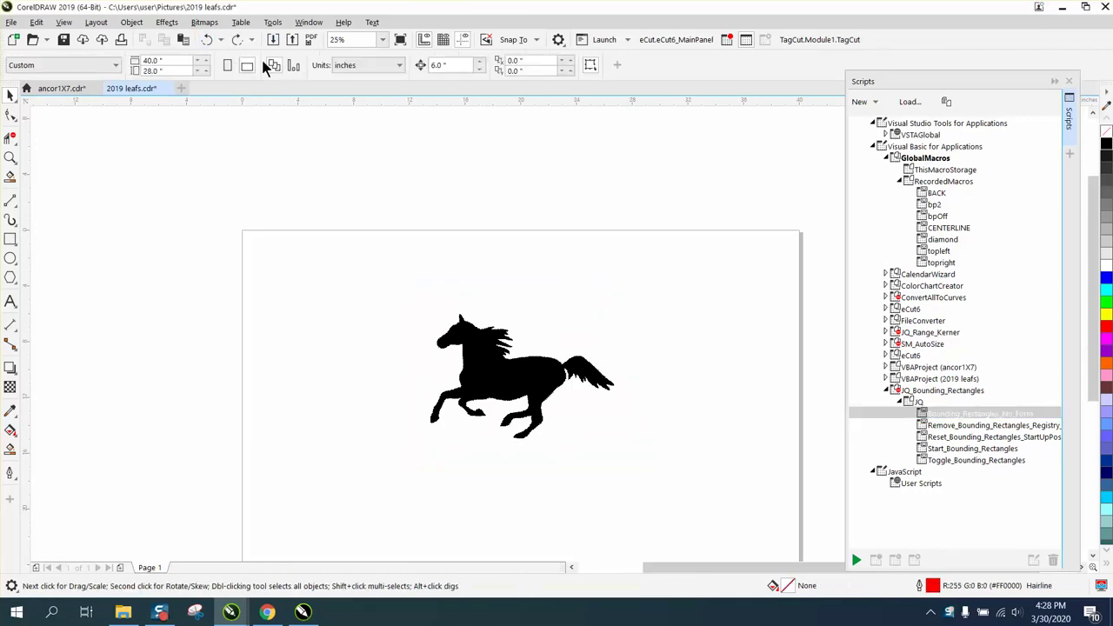
Step: Run the bounding rectangle macro on the horse again and undo it once more
click(541, 397)
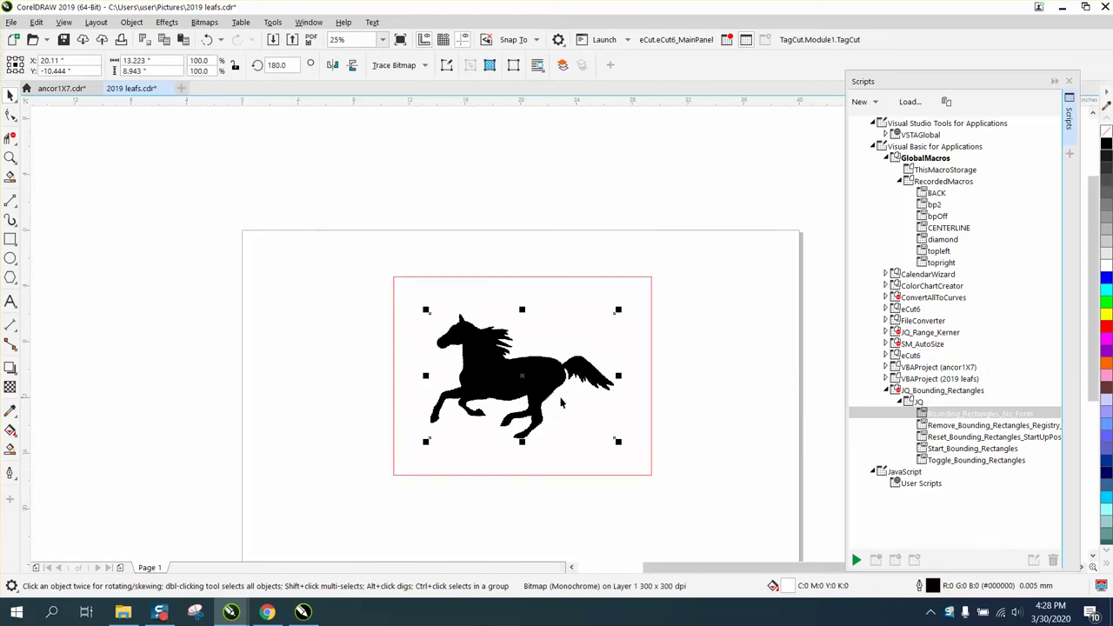
click(563, 402)
click(208, 40)
Step: With the horse bitmap selected and the Scripts docker closed, start recording a macro named BOP in GlobalMacros
click(496, 357)
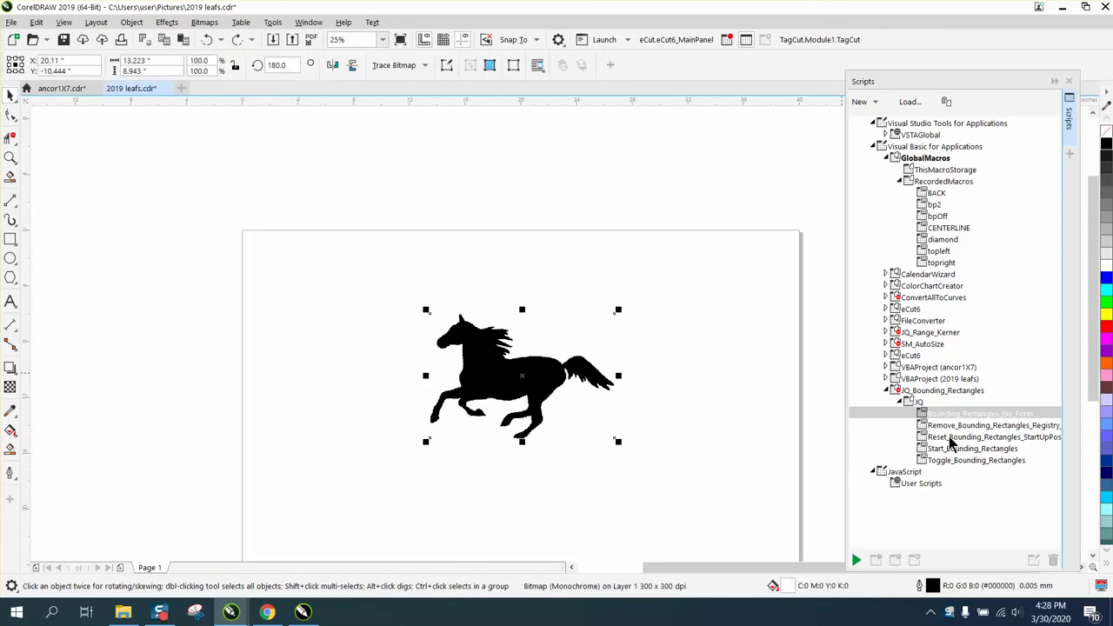
click(727, 45)
click(1068, 81)
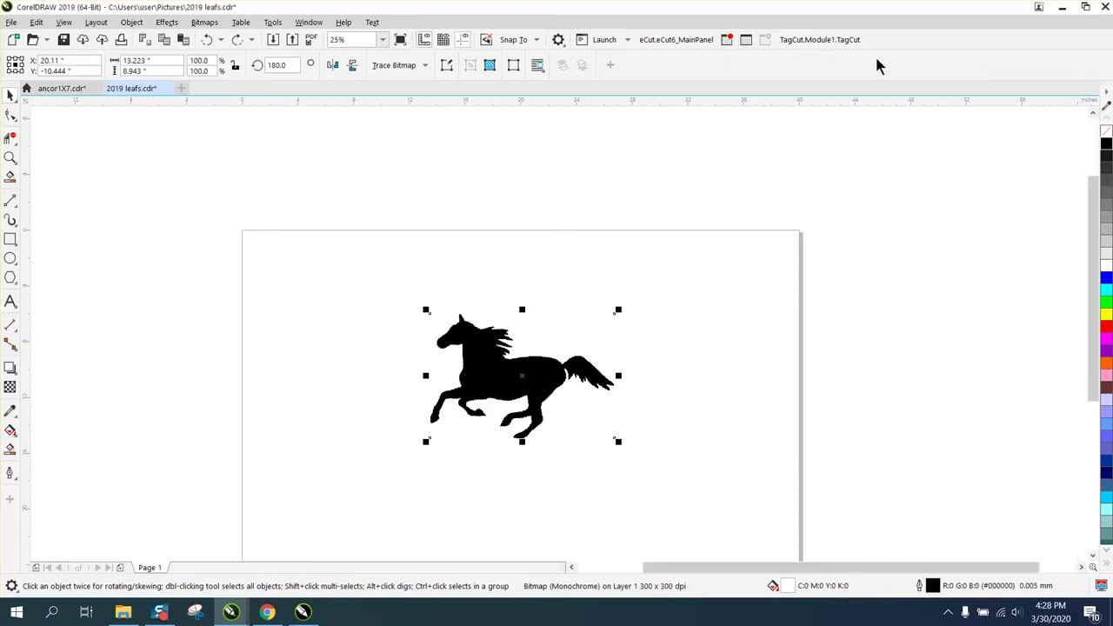
click(728, 45)
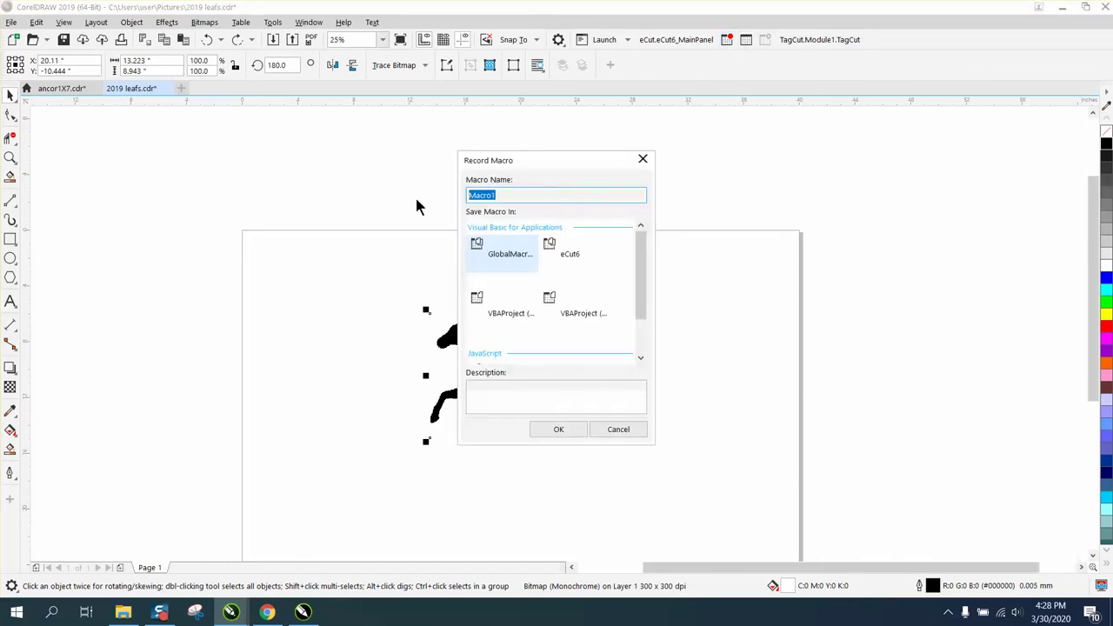
text(BOP)
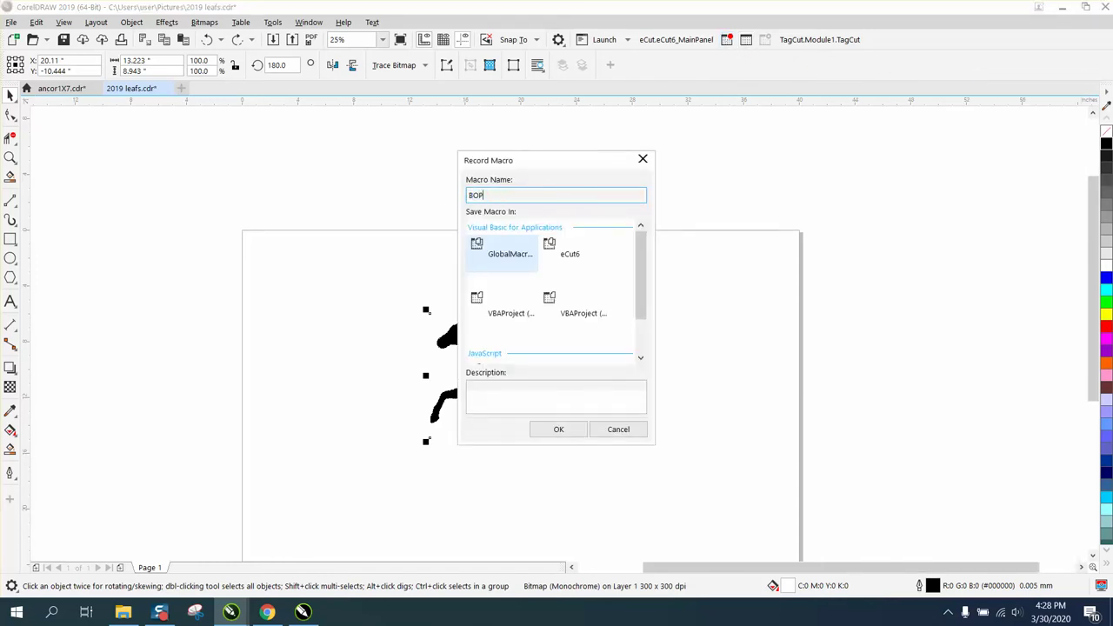
click(557, 427)
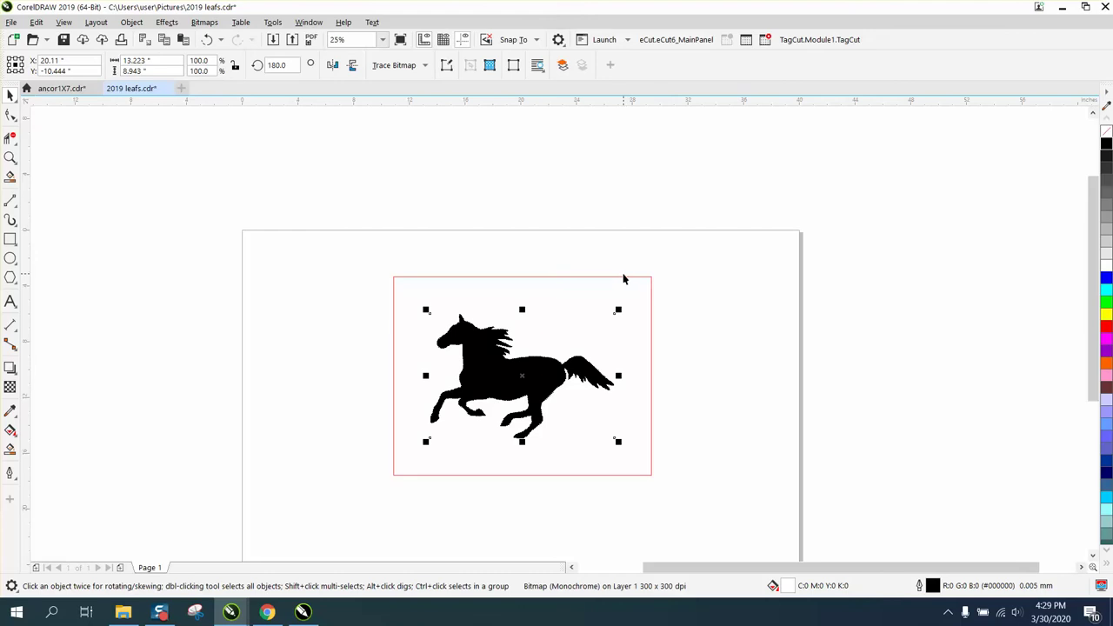
Step: Select the horse together with its red bounding rectangle and fill them with yellow
drag(357, 248, 772, 528)
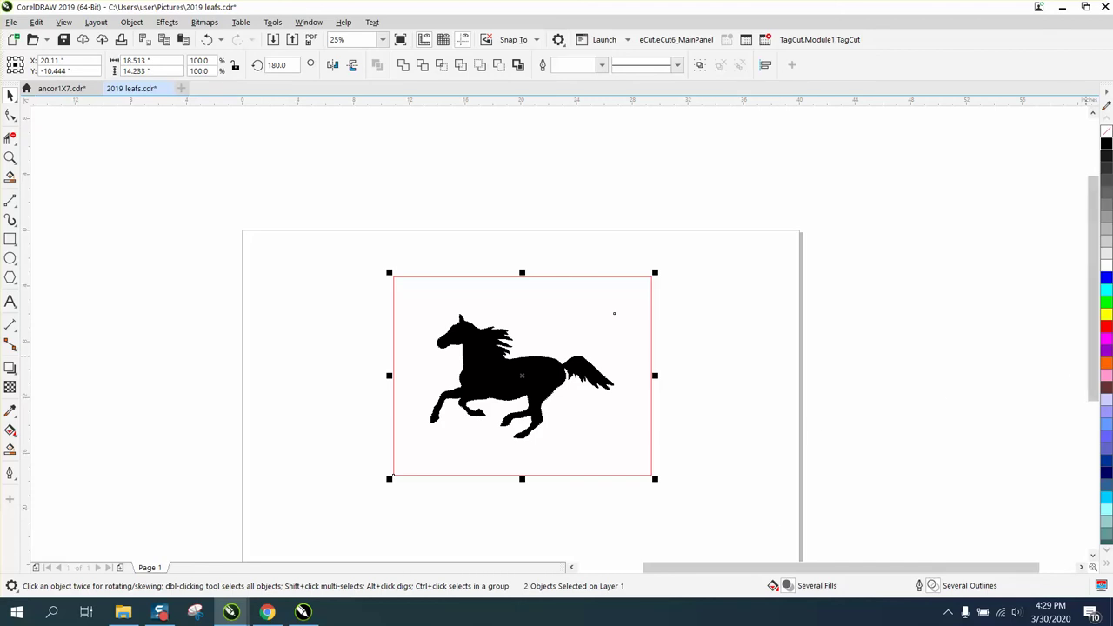
click(1106, 314)
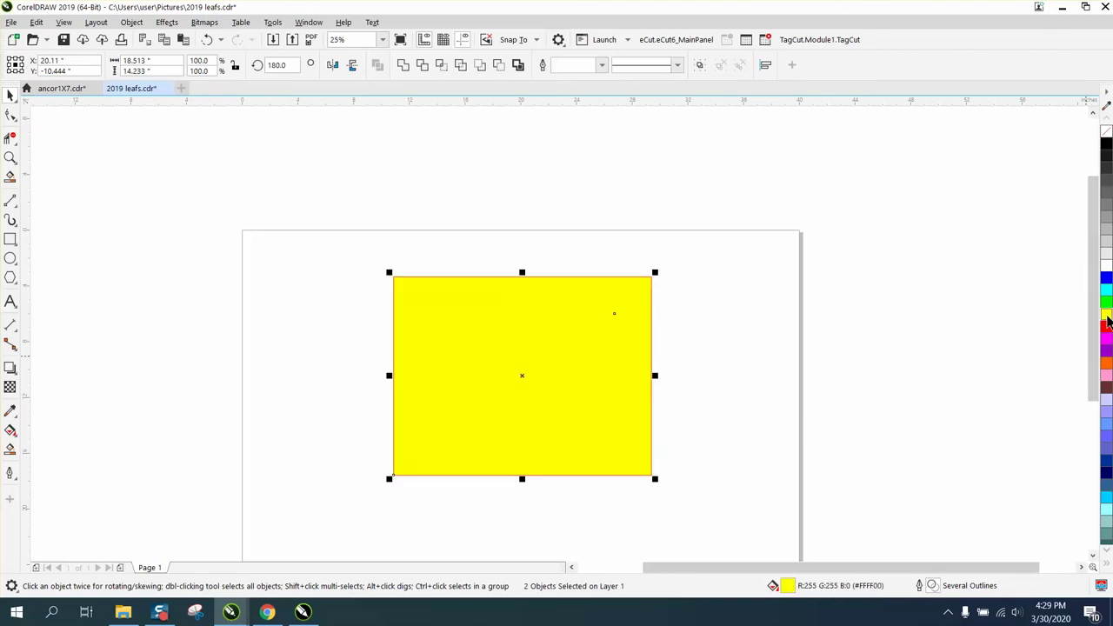
click(131, 22)
mouse_move(154, 237)
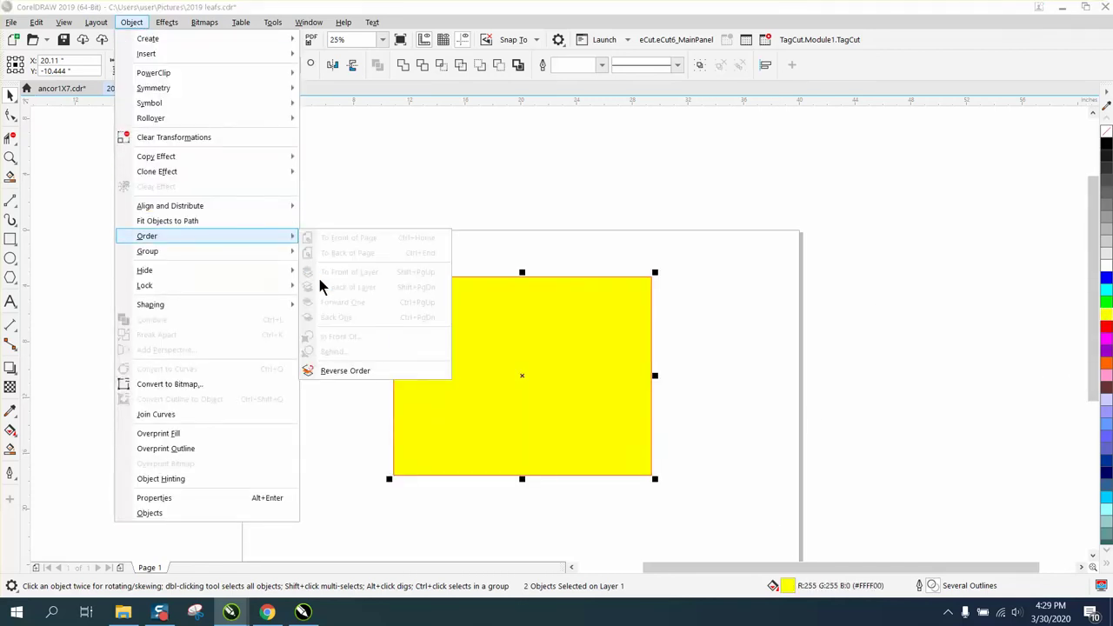
click(461, 241)
click(482, 281)
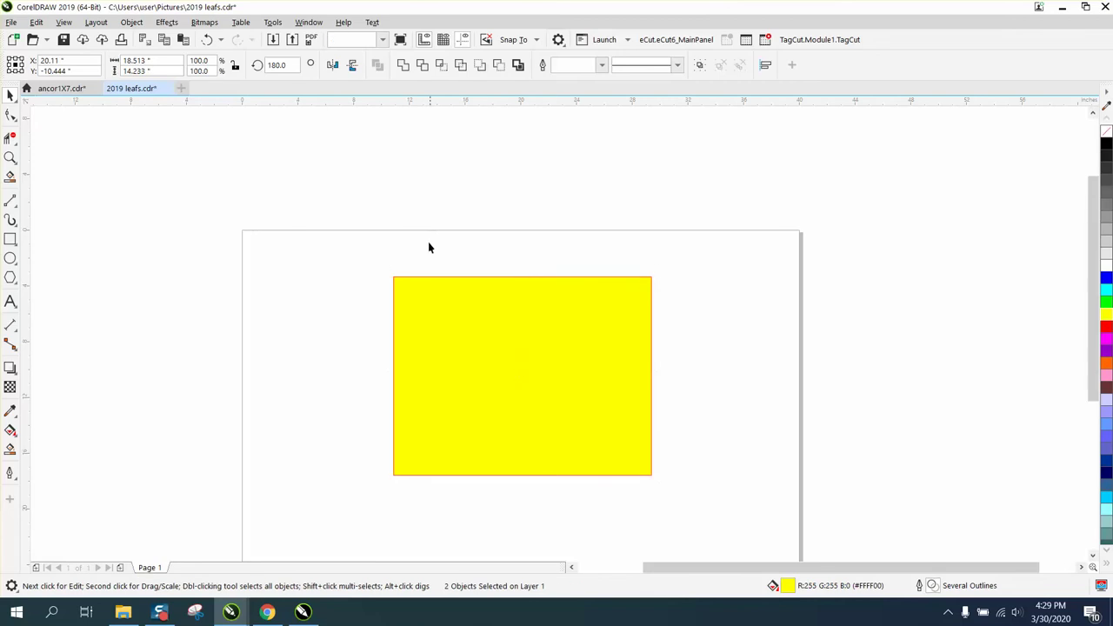
Step: Send the yellow bounding rectangle to the back of the layer and stop the macro recording
click(388, 270)
click(131, 22)
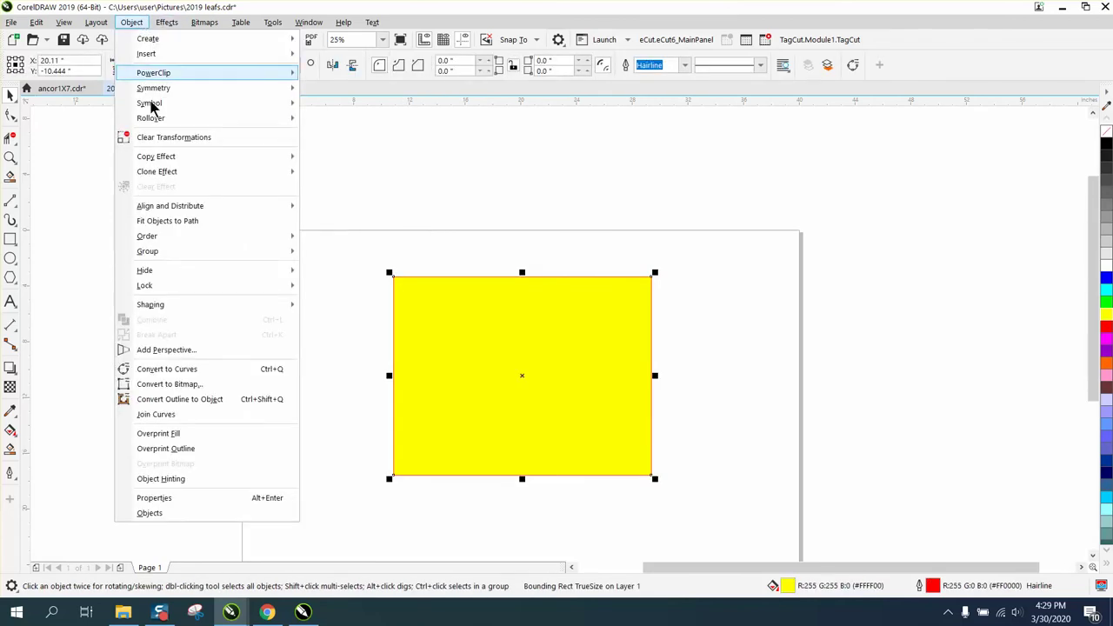
mouse_move(154, 235)
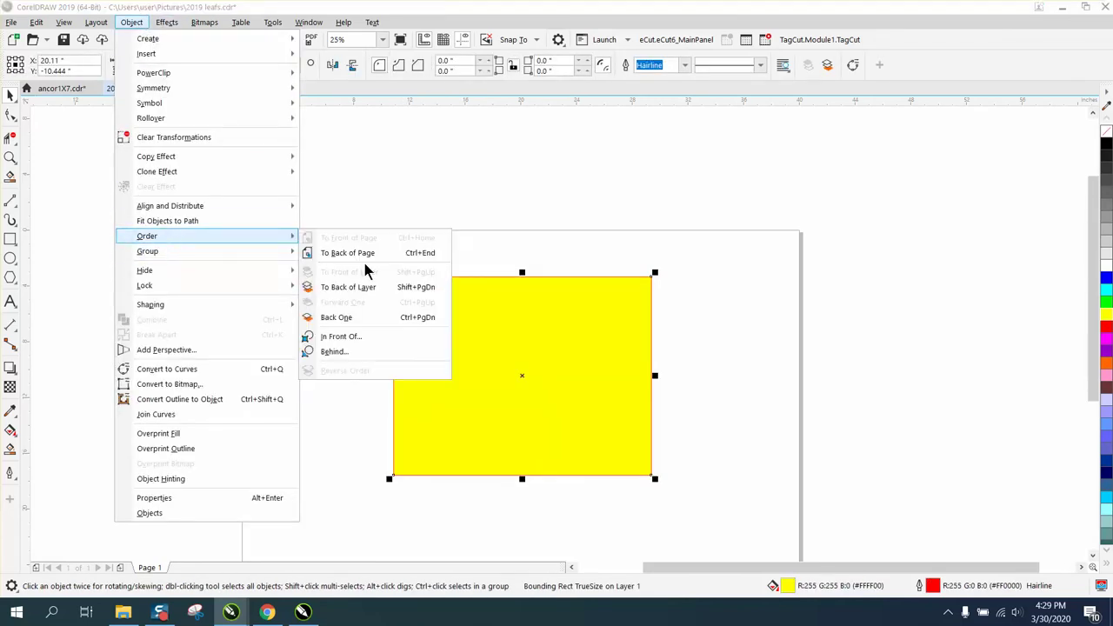
click(353, 288)
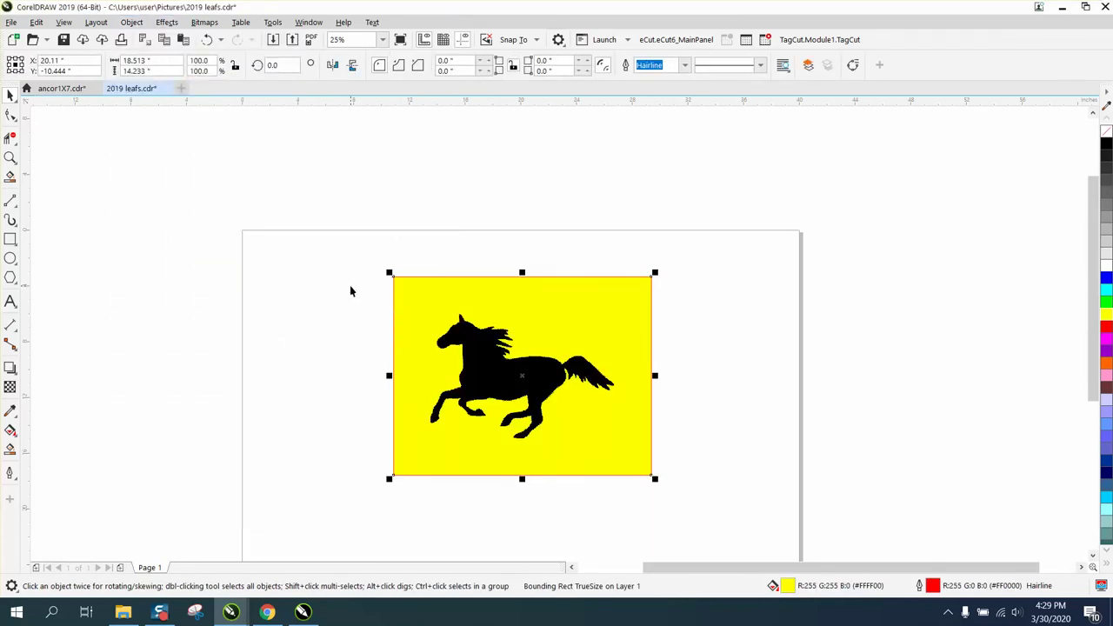
click(765, 41)
Step: Undo the recorded drawing changes and move the horse bitmap to about X 32.3, Y -5.9 inches, near the page's upper-right corner
click(207, 44)
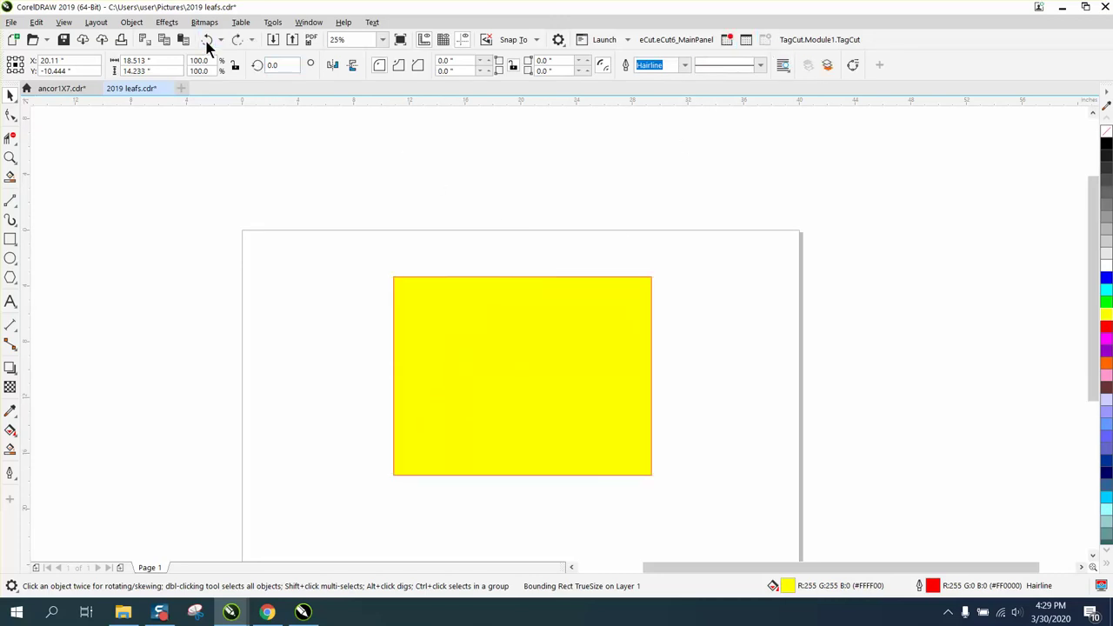
click(207, 44)
click(207, 44)
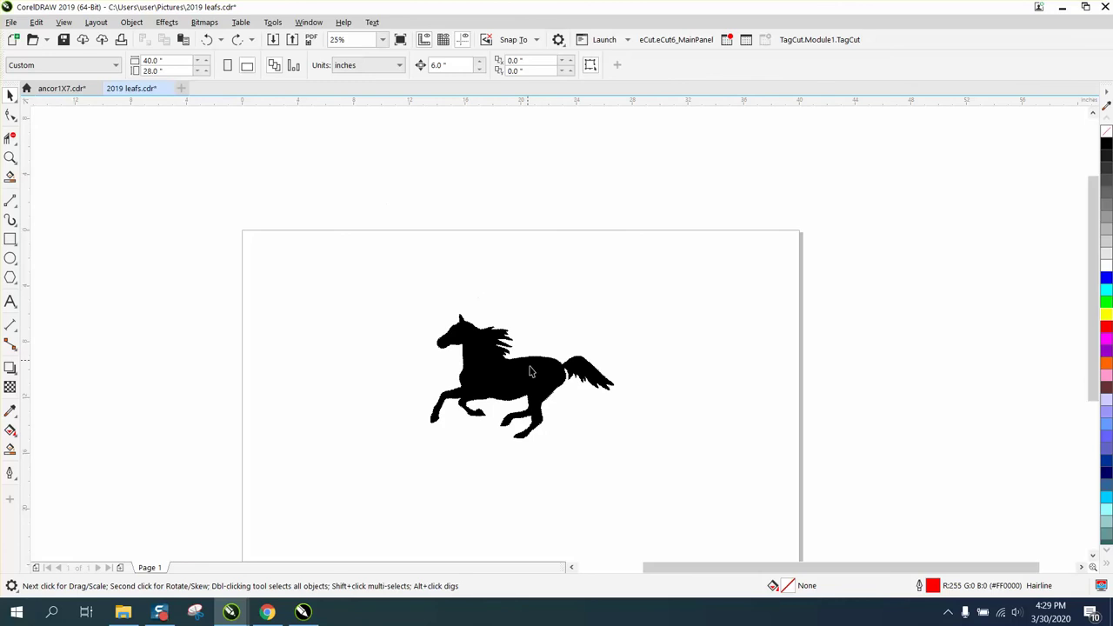
click(207, 44)
drag(679, 329, 693, 313)
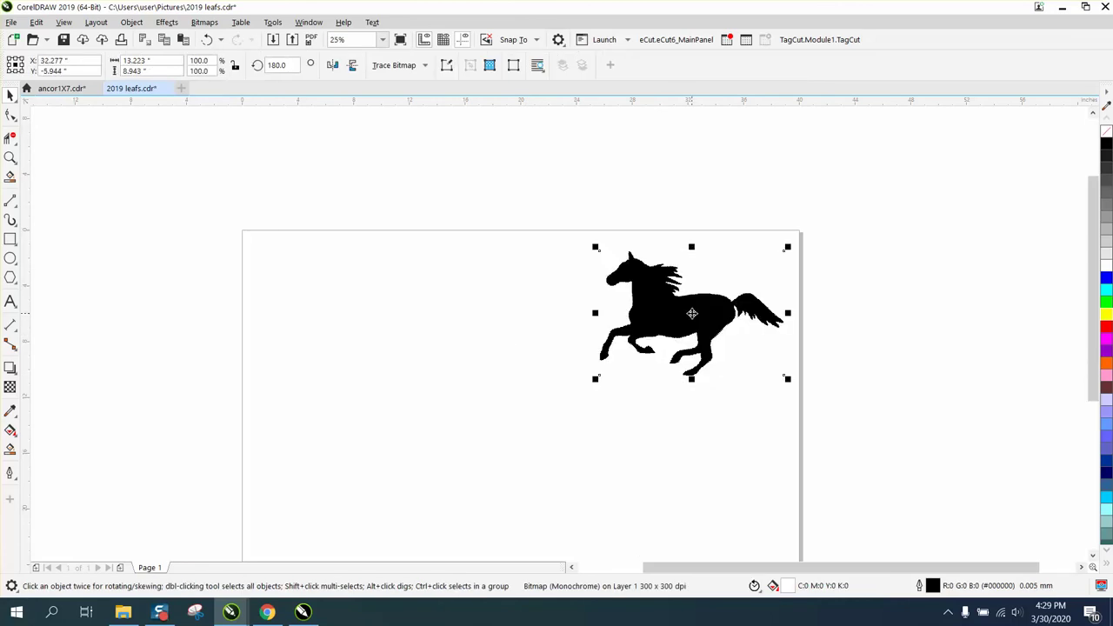
Step: Open the Scripts docker and run the recorded BOP macro from GlobalMacros on the moved horse
click(746, 41)
click(885, 162)
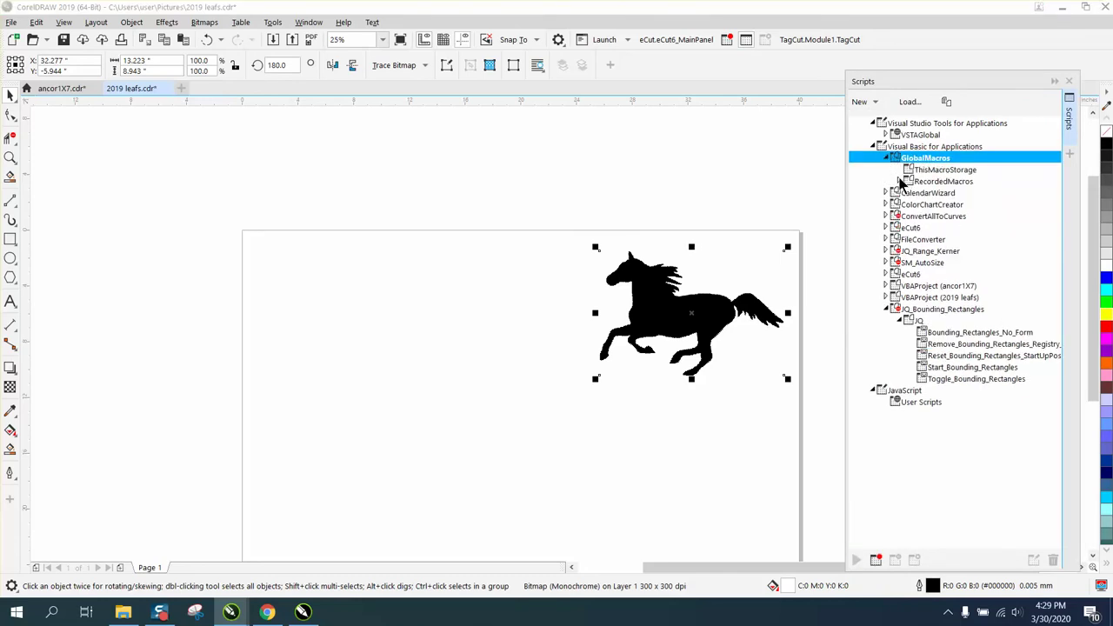
click(901, 181)
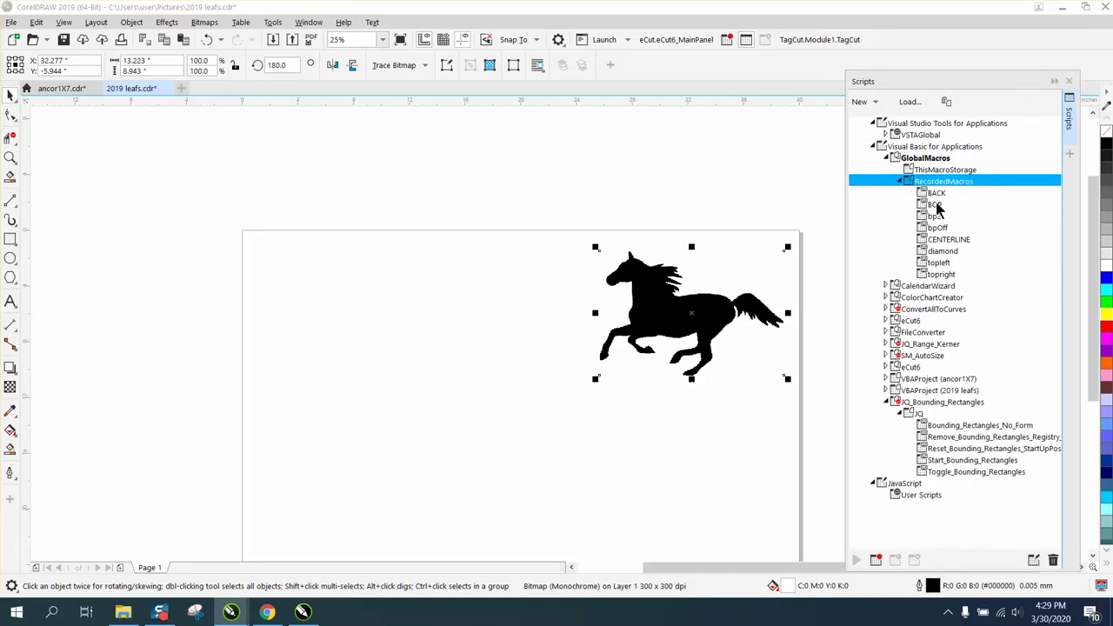
double_click(937, 205)
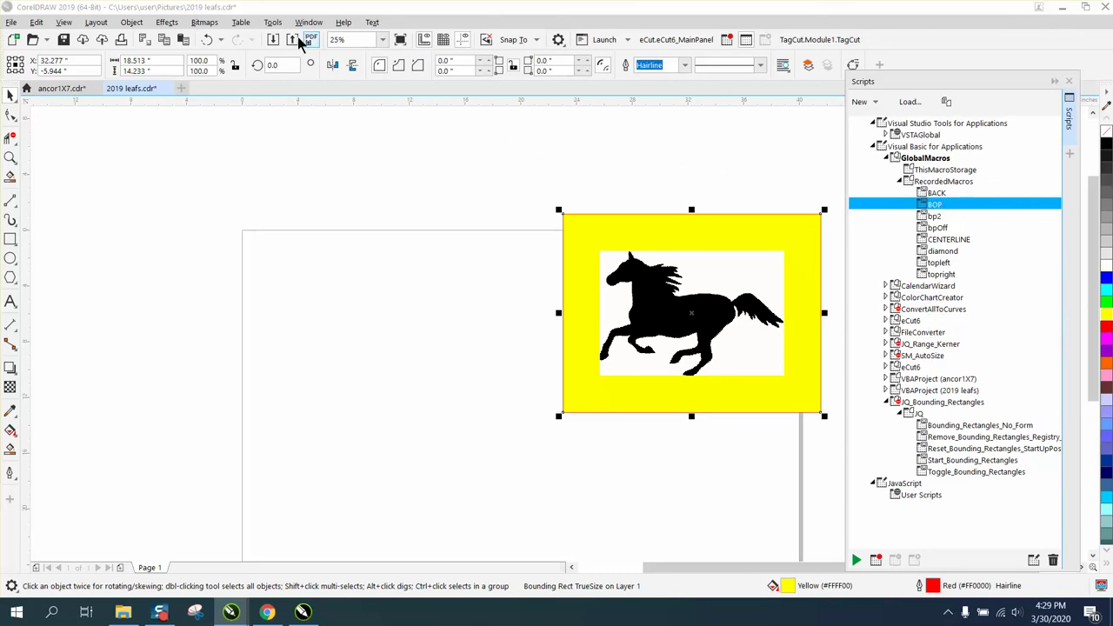
Step: Undo the changes the BOP macro made around the horse
click(211, 43)
click(211, 43)
click(210, 44)
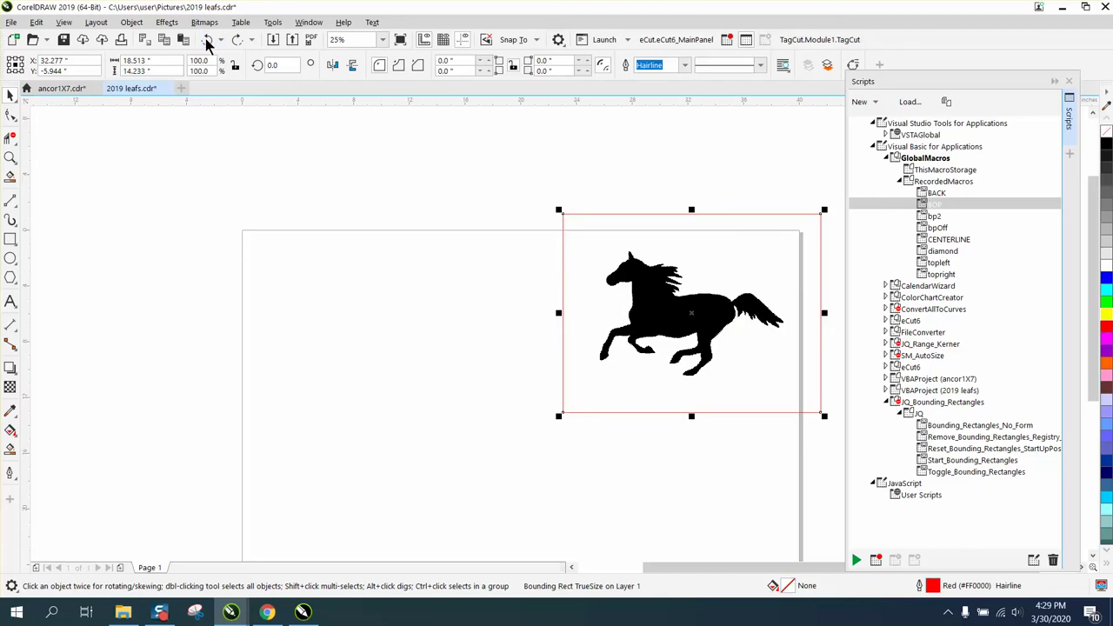
click(208, 45)
click(209, 44)
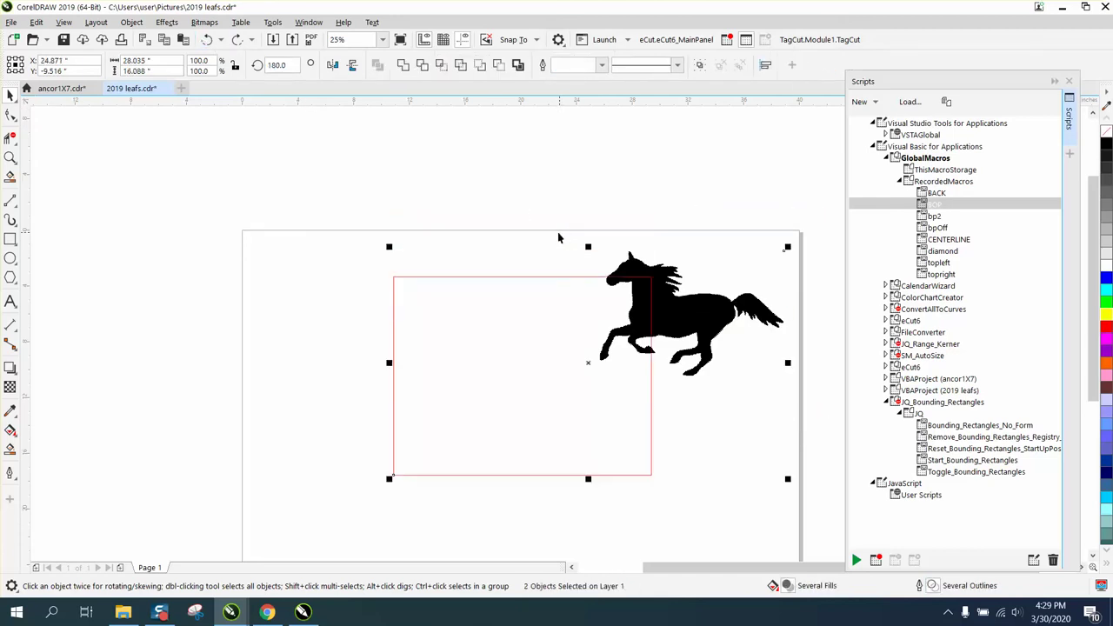
Step: Delete the leftover red rectangle and move the horse bitmap to about X 18.6, Y -9.5 inches
click(549, 270)
click(549, 276)
key(Delete)
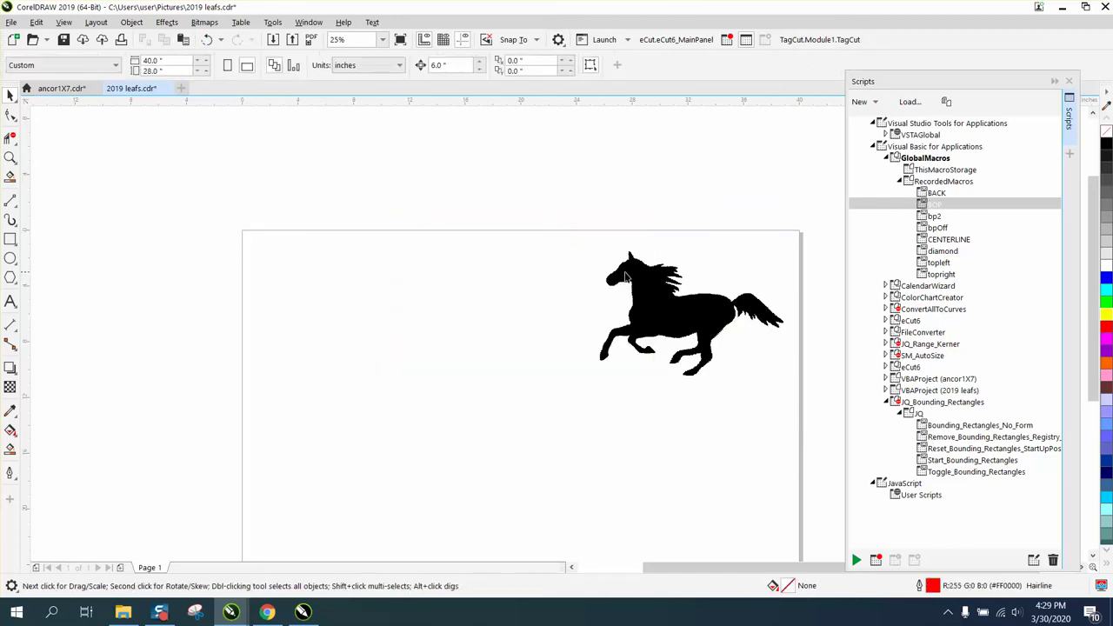
drag(625, 277, 475, 331)
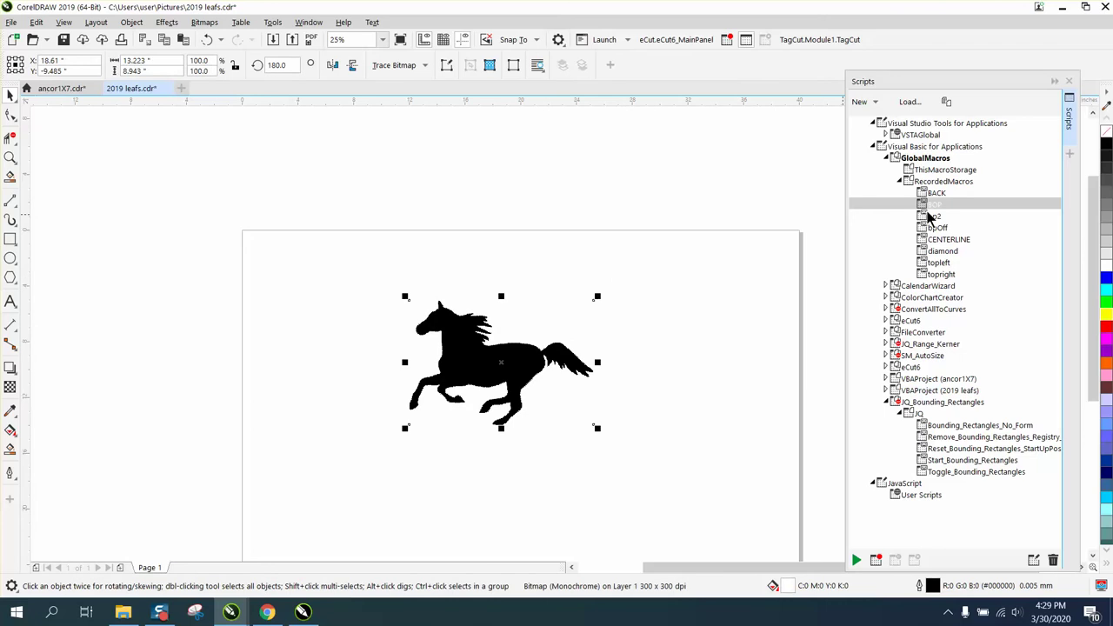
Step: Assign the period character (.) as the shortcut for the BOP macro in the Main shortcut table
right_click(932, 207)
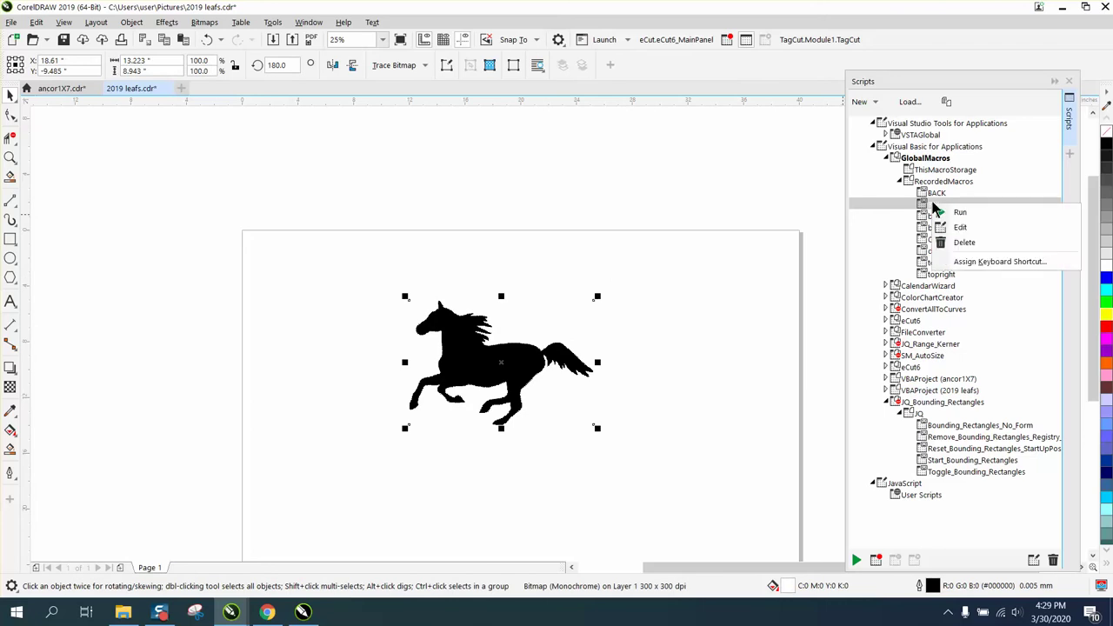
click(966, 264)
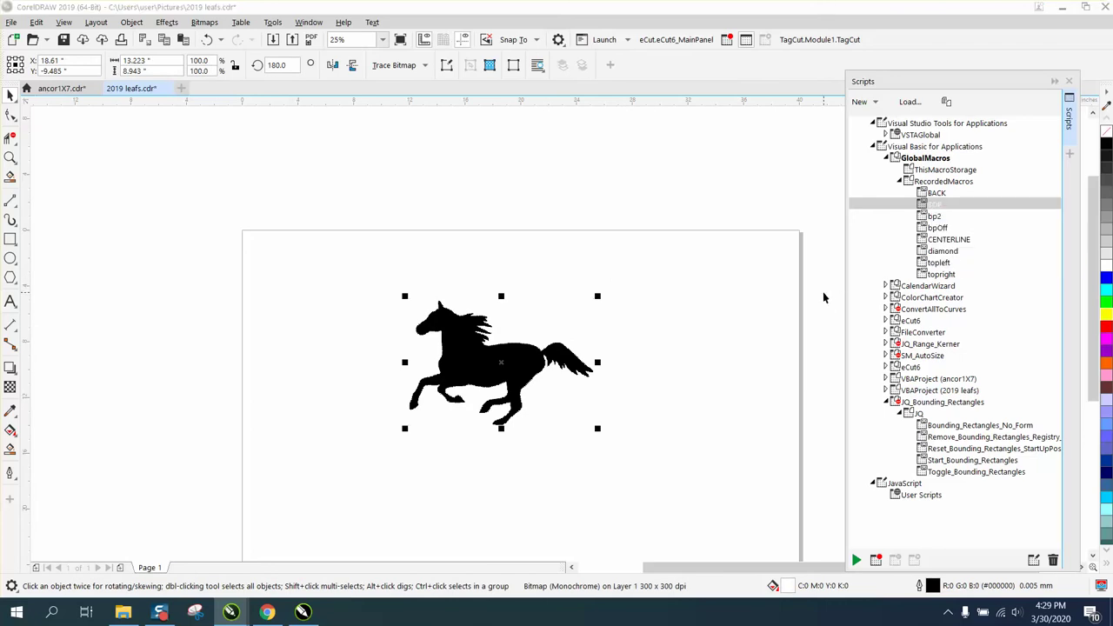
click(606, 243)
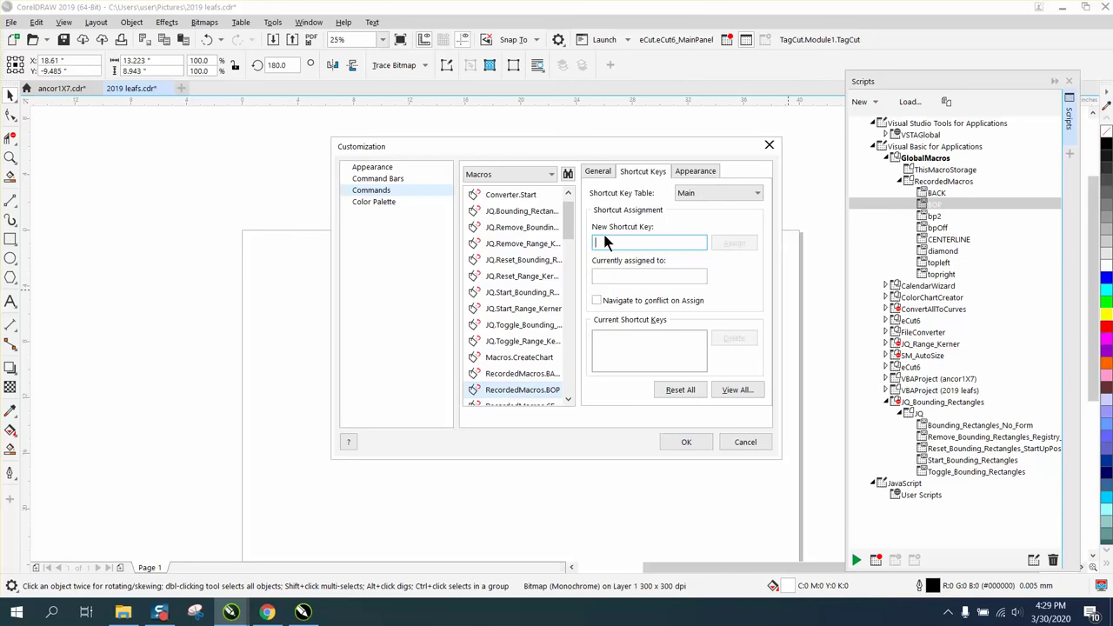
key(j)
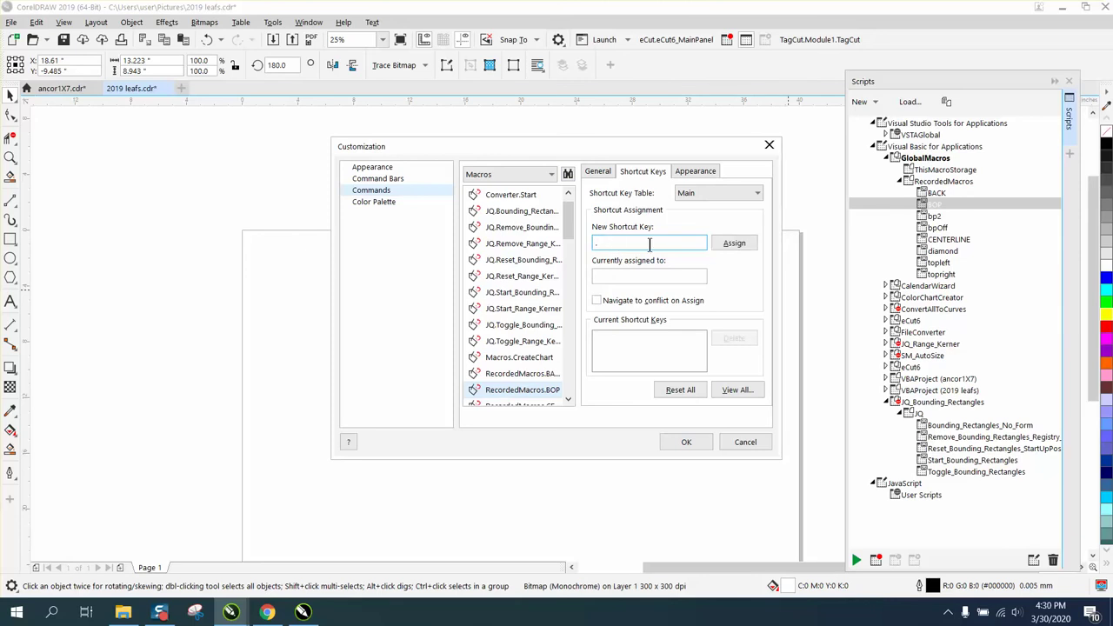
click(730, 247)
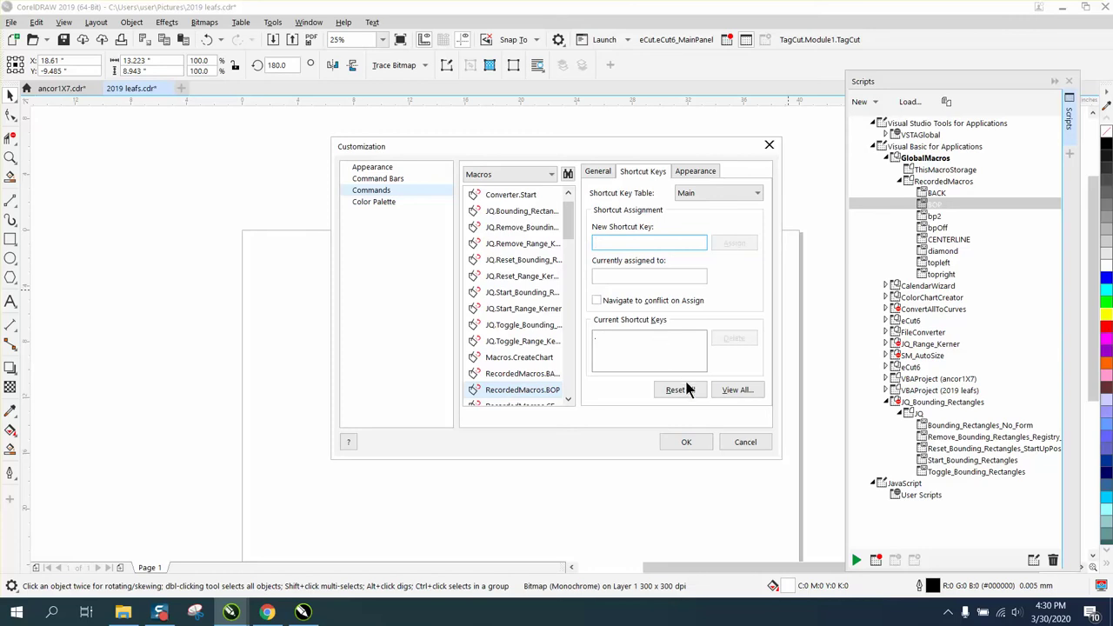
click(686, 442)
Step: Confirm the customization and test the new BOP shortcut on the horse, removing the yellow rectangle it adds
click(685, 407)
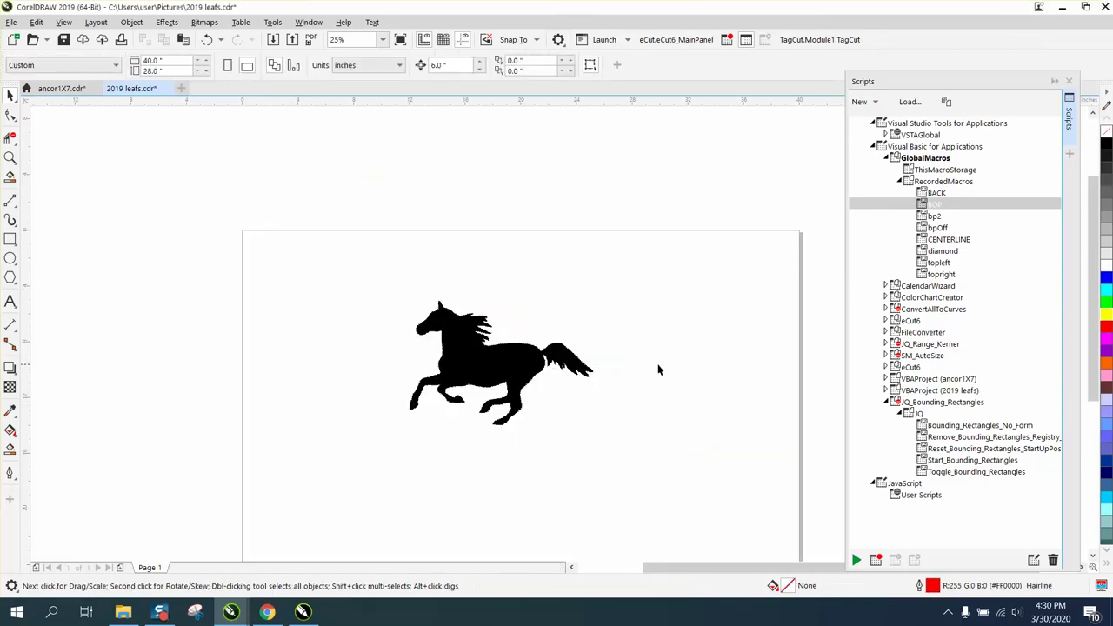
key(b)
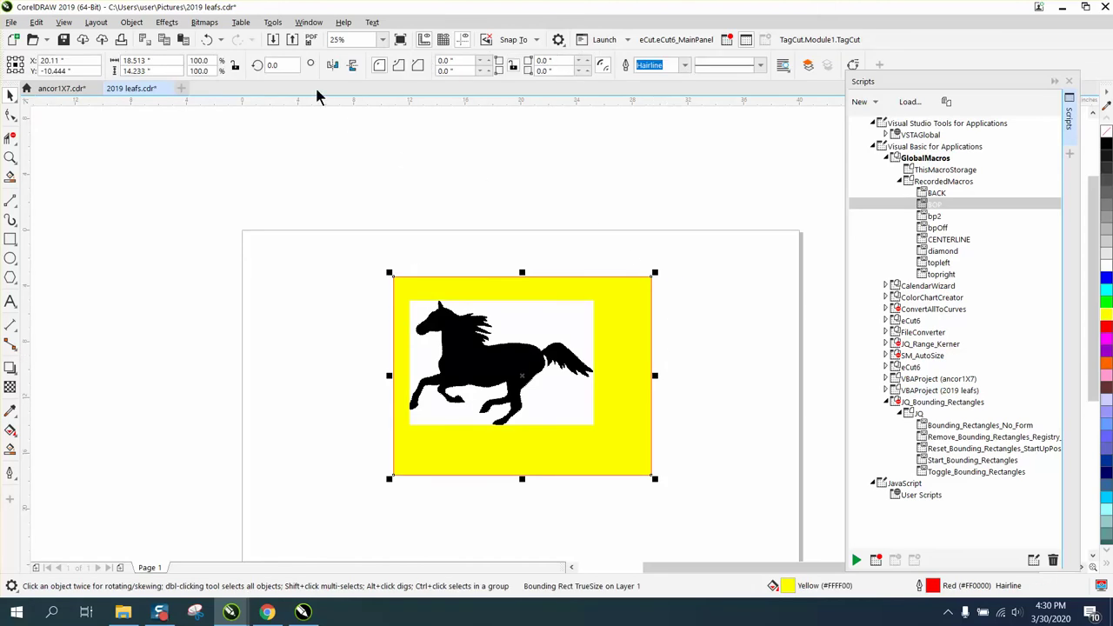
click(209, 40)
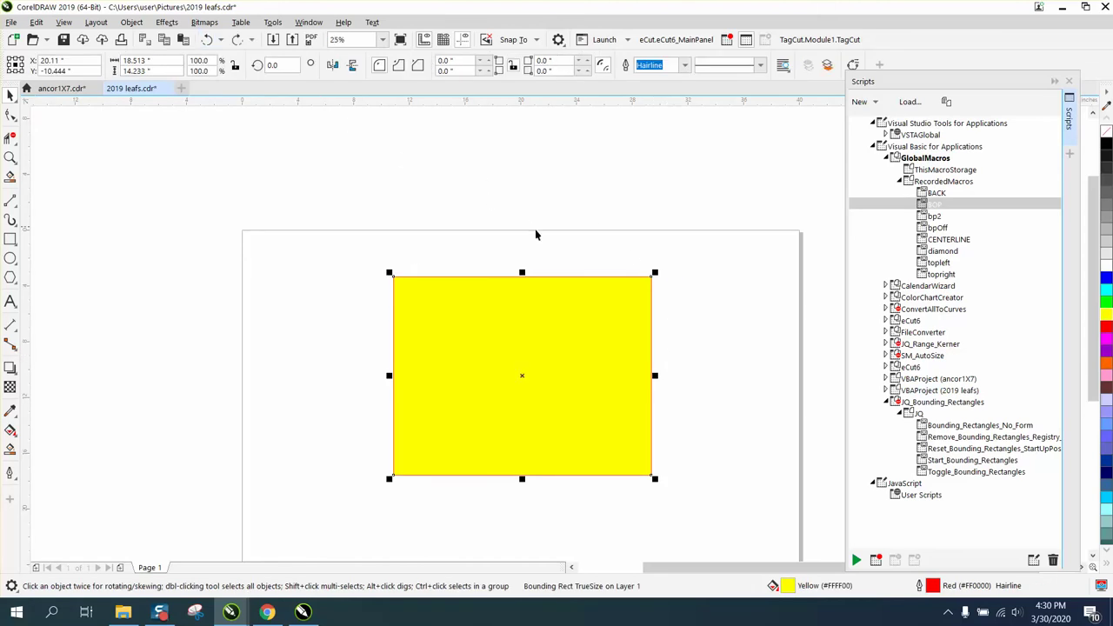
click(209, 40)
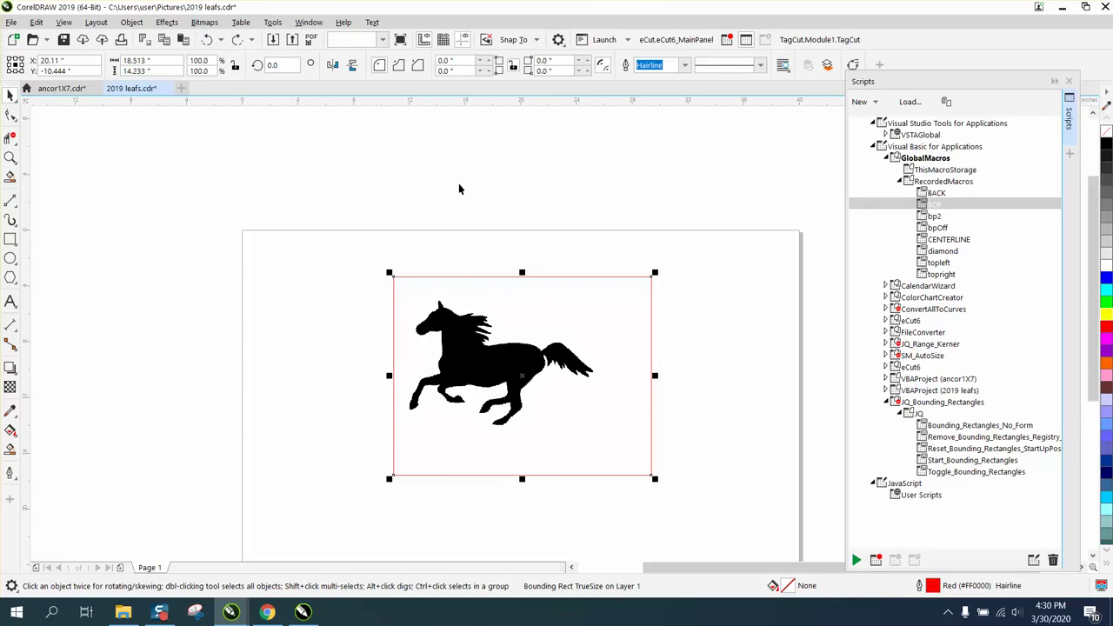
key(Delete)
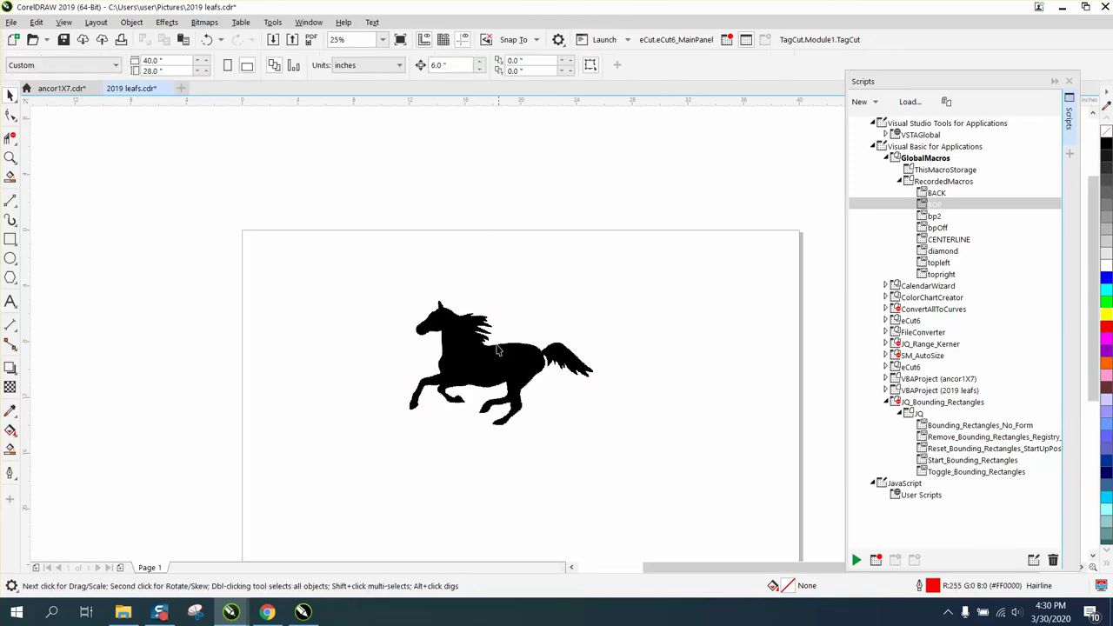
Step: Run the BOP macro on the selected horse by its shortcut, and undo back to the red outline and delete it
click(489, 352)
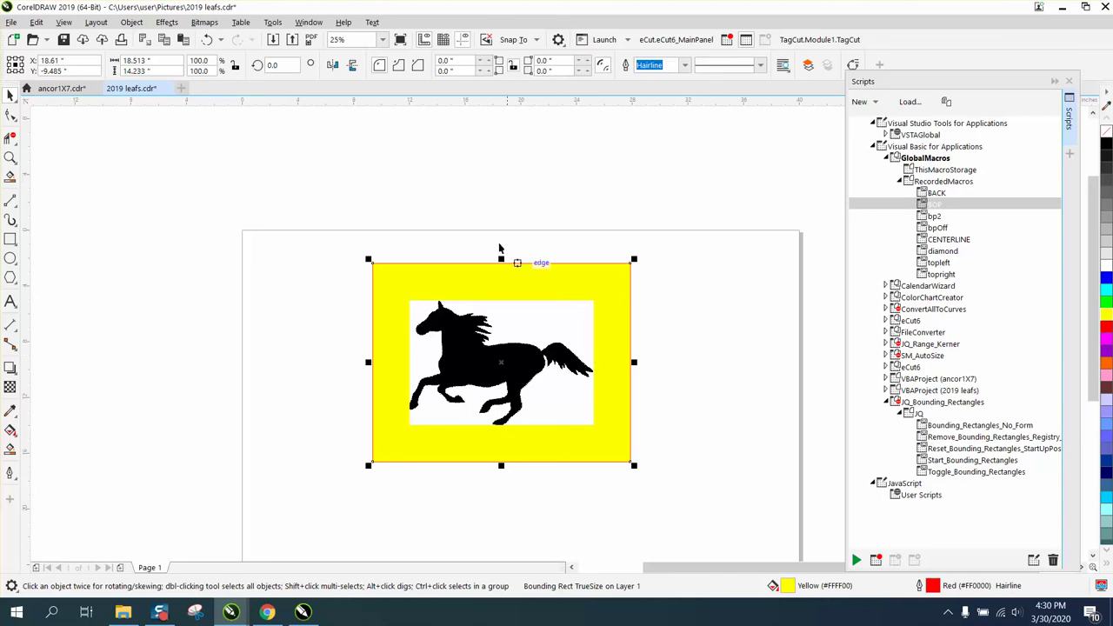
click(207, 45)
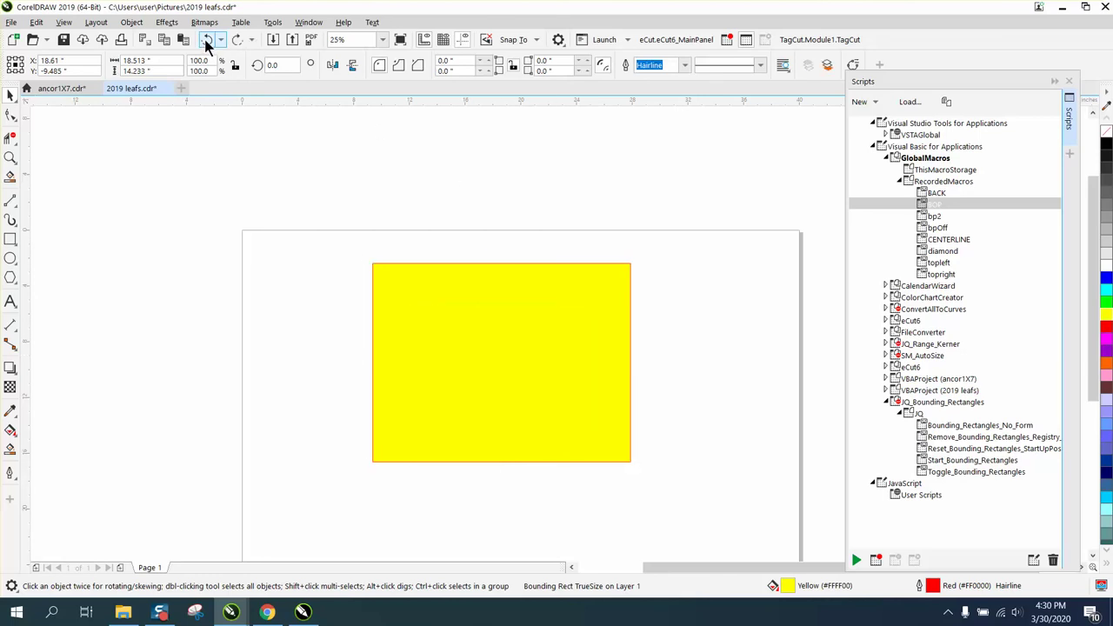
click(207, 41)
click(207, 41)
click(207, 43)
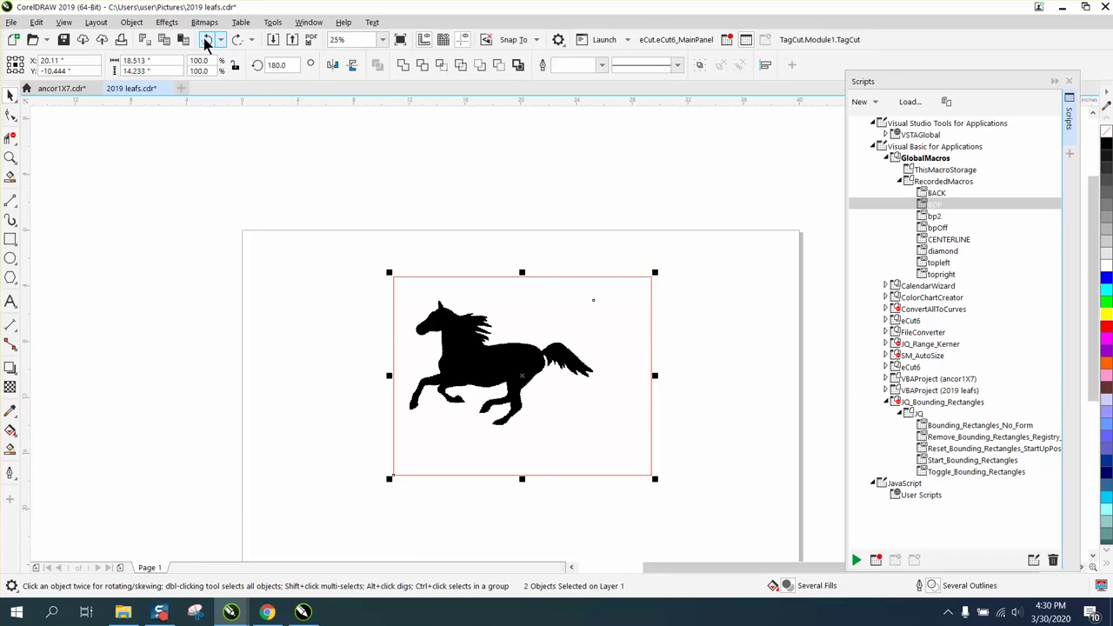
key(Delete)
Step: Test the BOP shortcut on the horse moved to about X -2.6, Y 1.0 inches, and delete the resulting yellow rectangle
drag(477, 361, 185, 211)
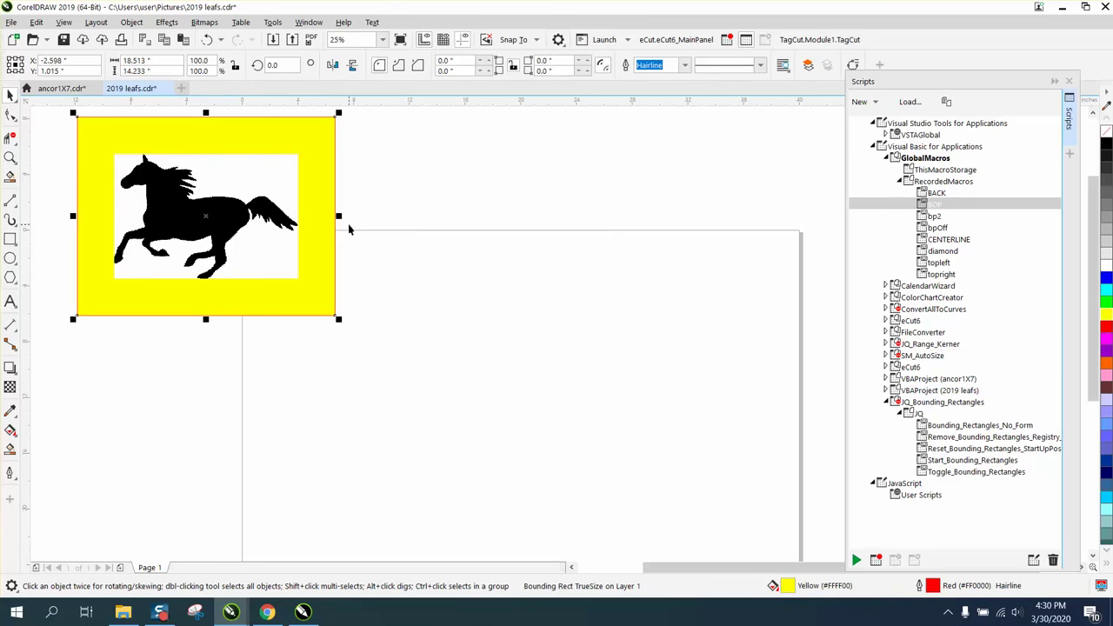
drag(204, 214, 504, 364)
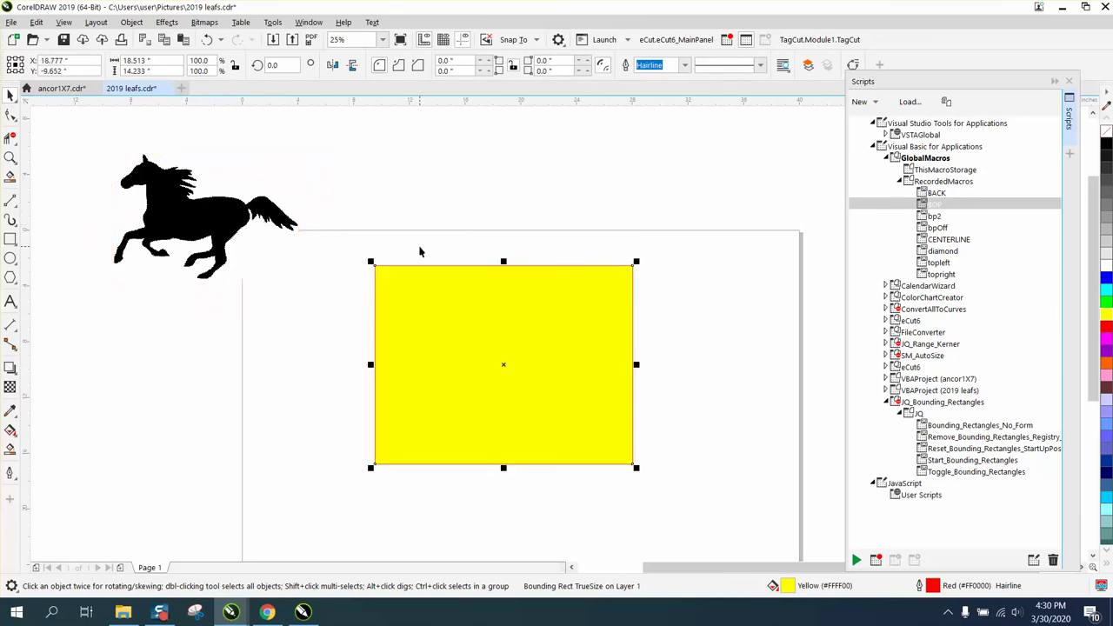
key(Delete)
Step: Move the horse to about X 19.5, Y -7.5 inches and mirror it twice vertically and twice horizontally
drag(218, 209, 527, 328)
click(352, 69)
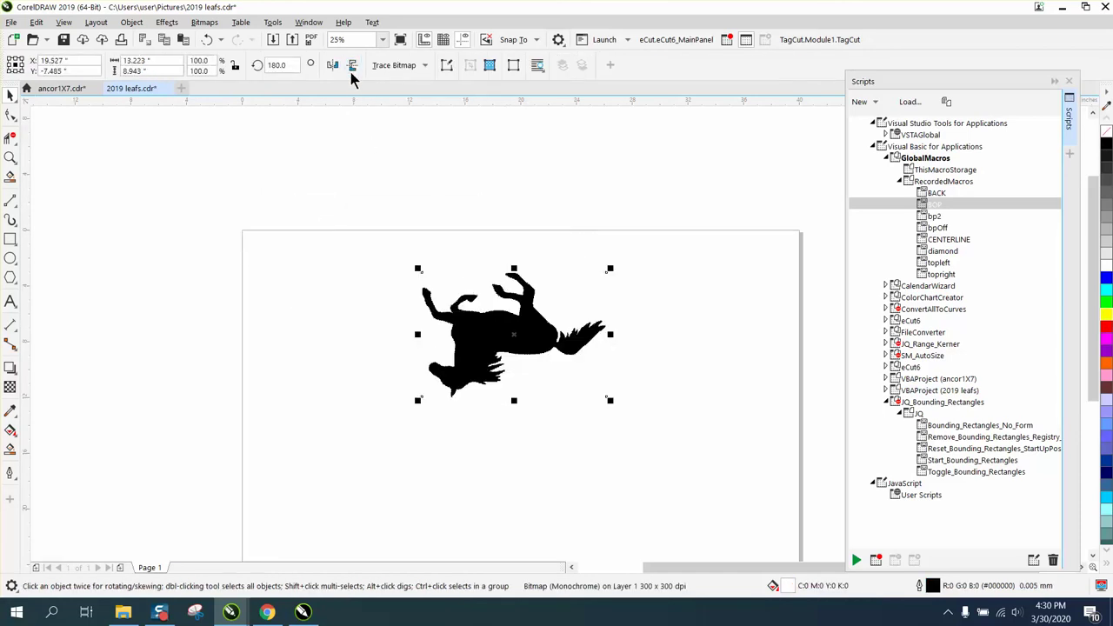
click(333, 68)
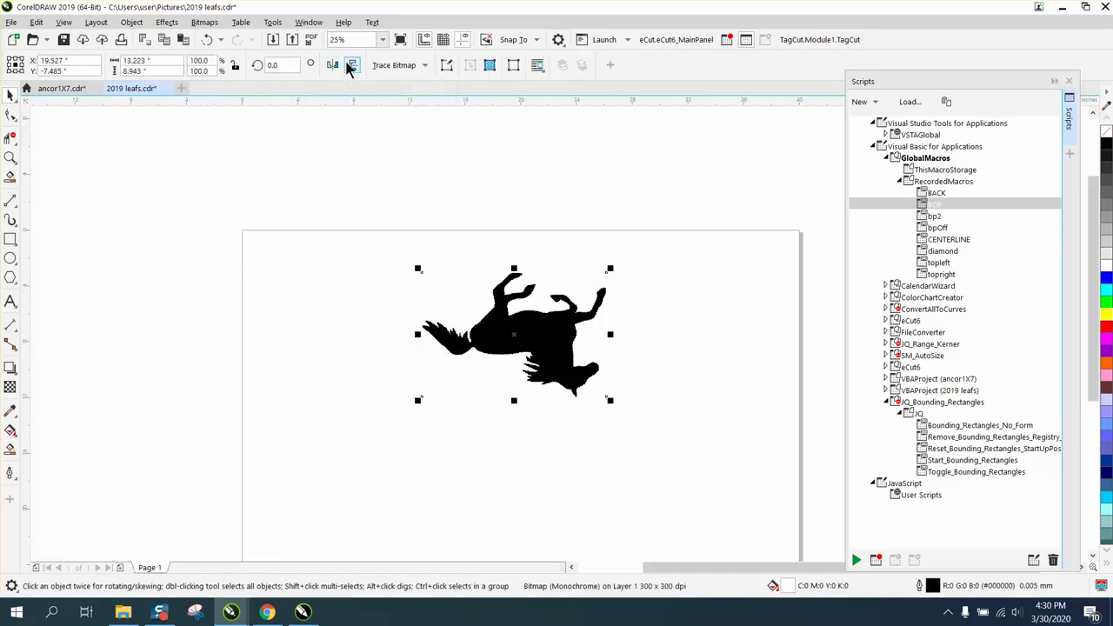
click(352, 67)
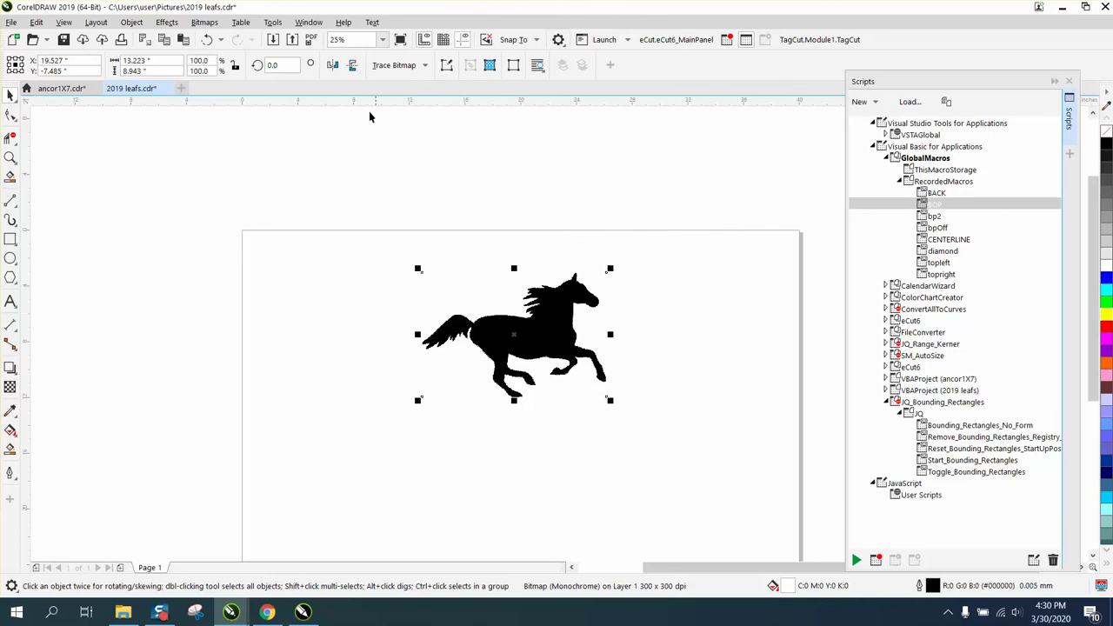
click(332, 69)
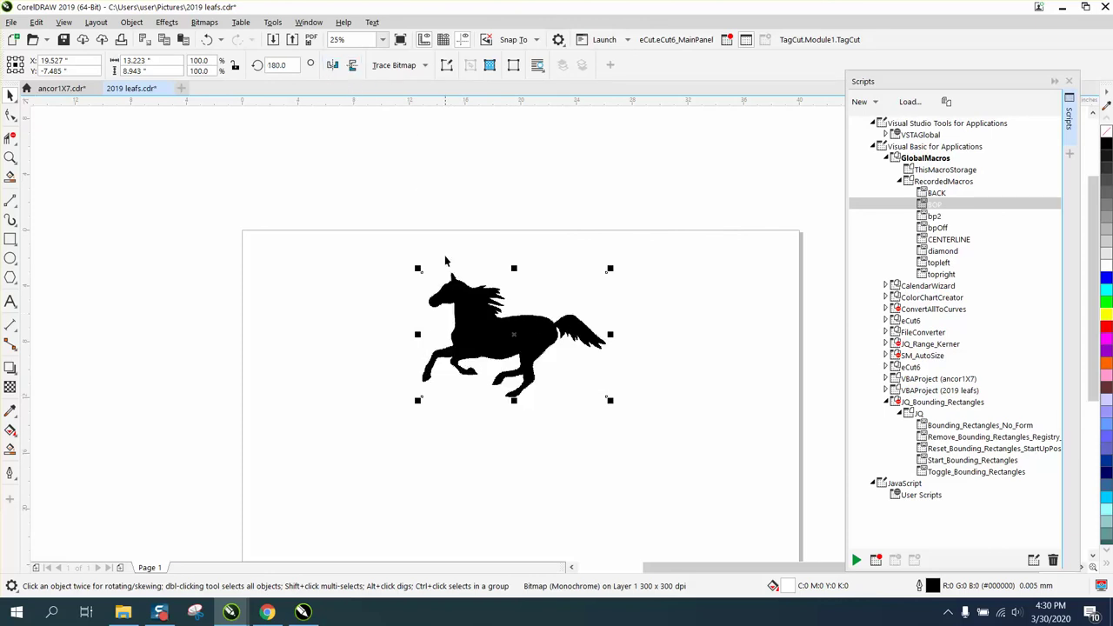
Step: Run the BOP shortcut on the horse again, undo its ordering and yellow fill, and delete the leftover red rectangle
key(ctrl+b)
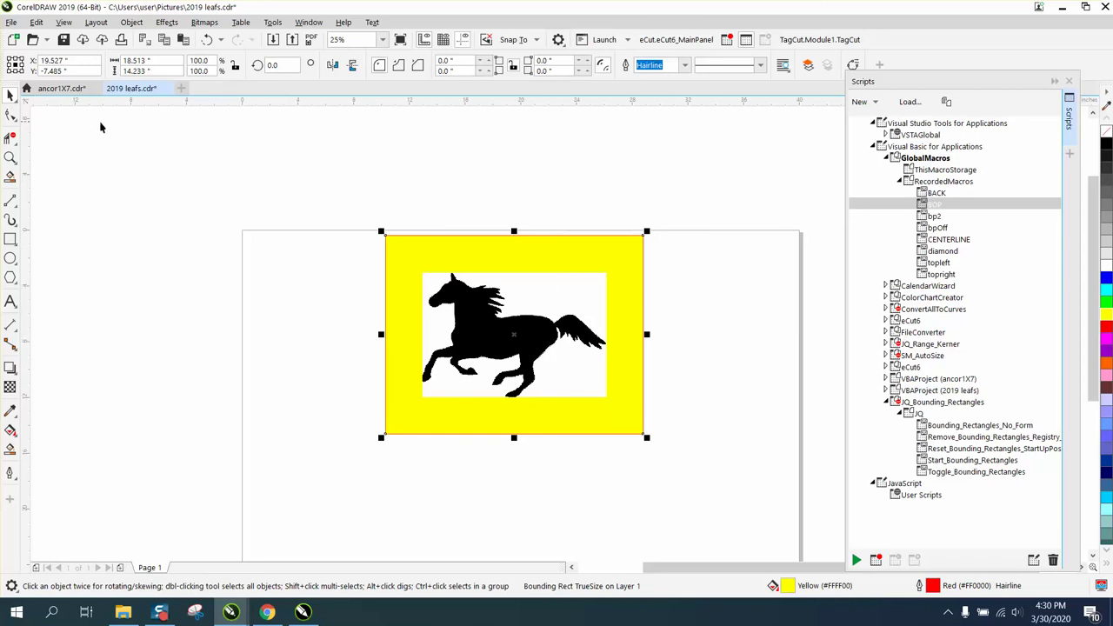
click(206, 40)
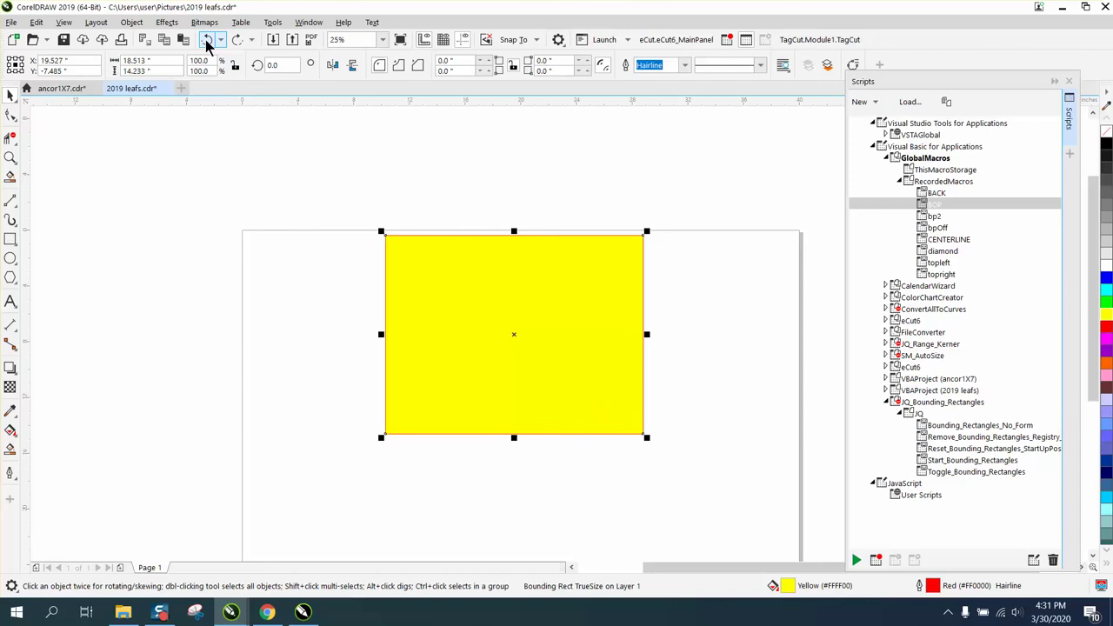
click(207, 40)
click(556, 352)
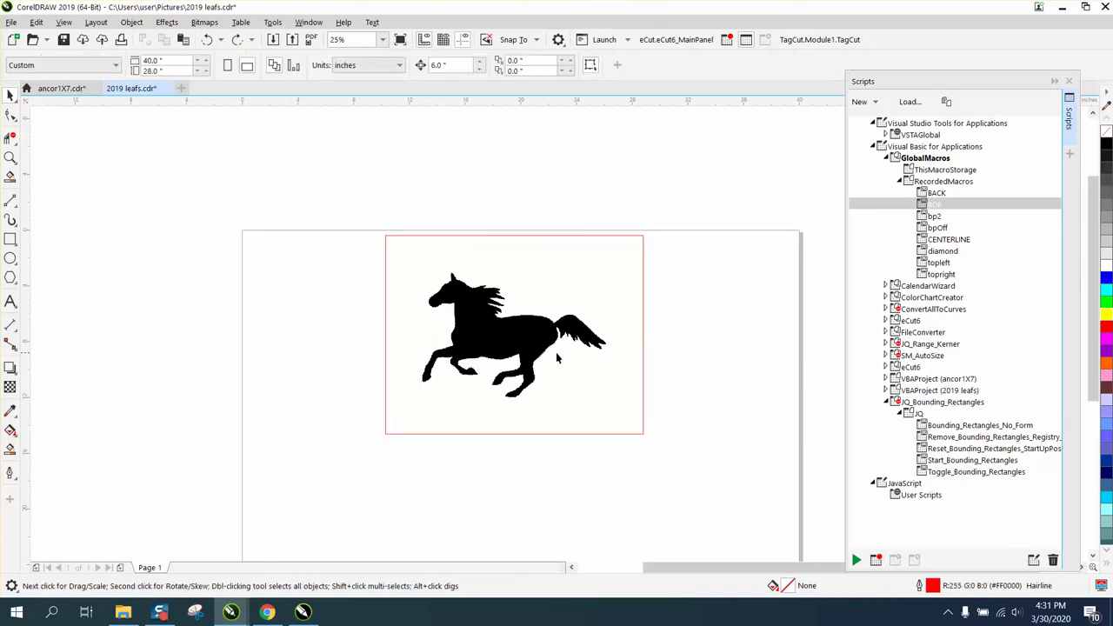
click(537, 340)
drag(612, 247, 615, 246)
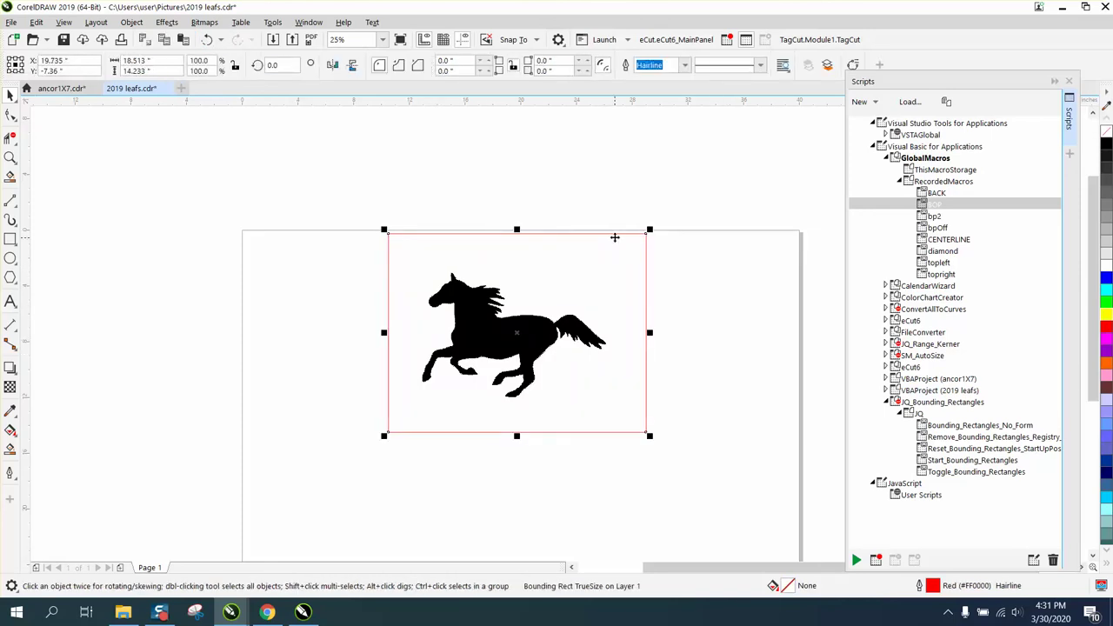
key(Delete)
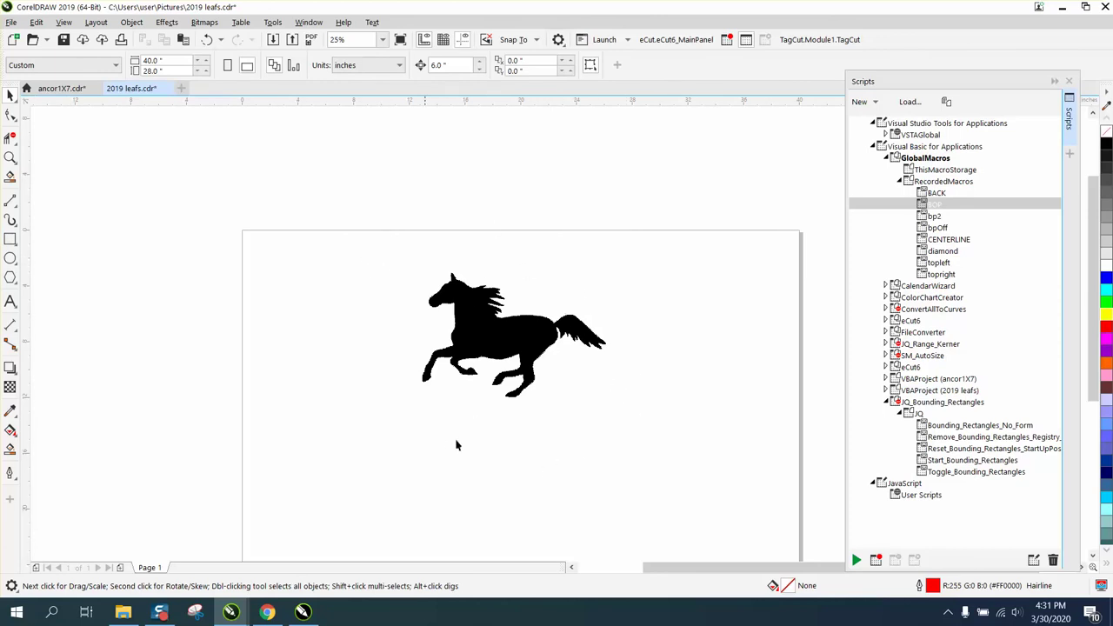
Step: Draw a yellow-filled rectangle about 20.6 by 14.7 inches around the horse and send it to the back of the layer
click(10, 239)
drag(359, 235, 647, 440)
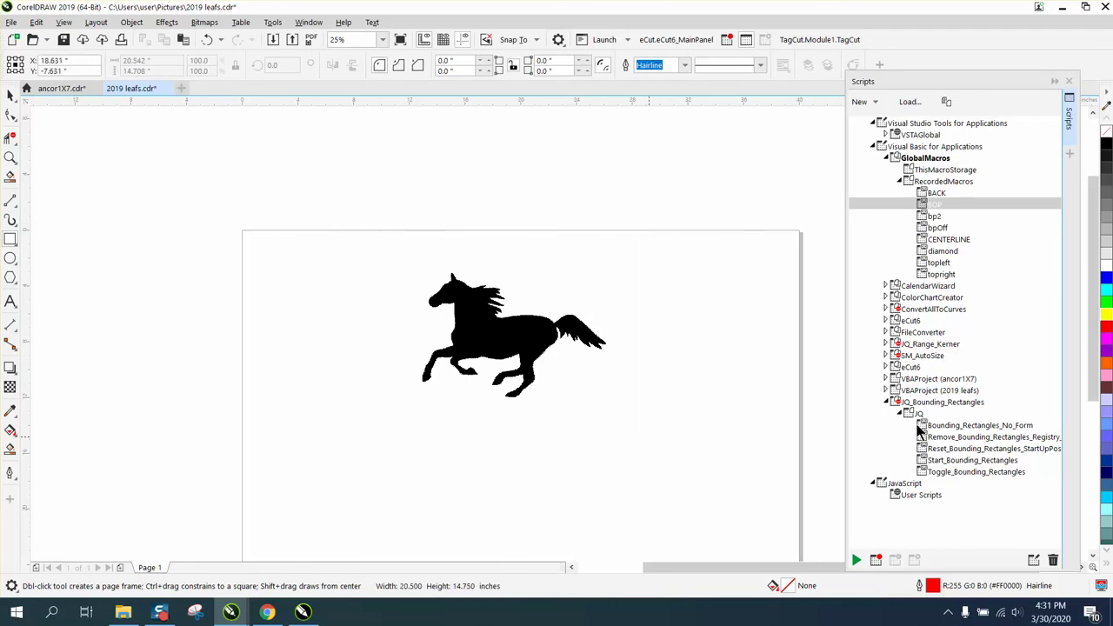
click(1106, 314)
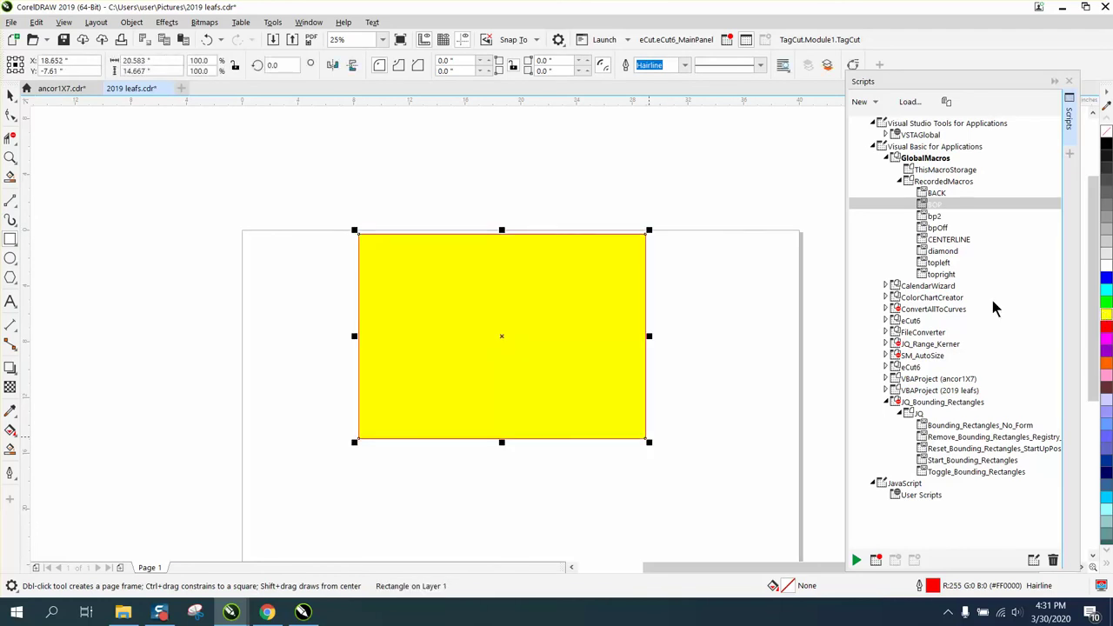
click(131, 22)
mouse_move(161, 243)
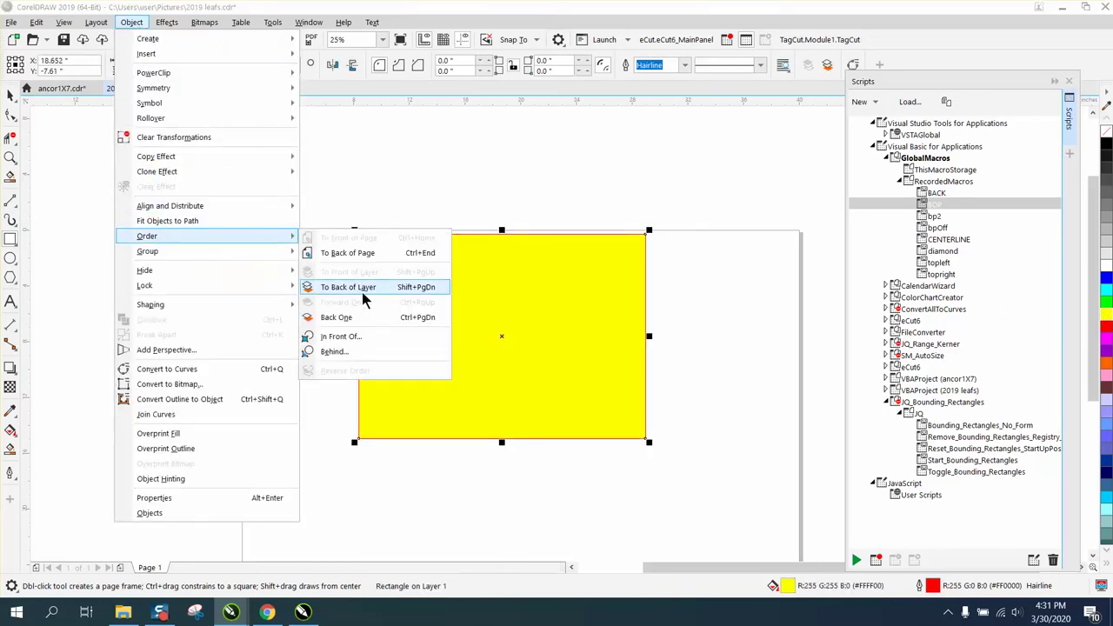
click(360, 289)
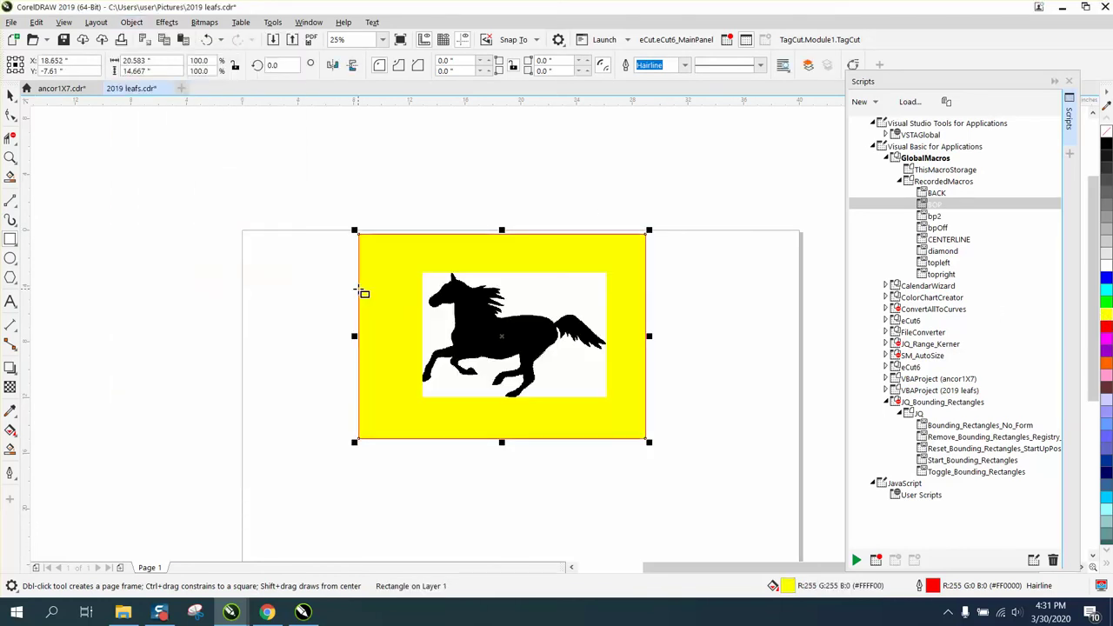
Step: Delete the hand-drawn yellow rectangle and move the horse to about X 19.6, Y -9.9 inches
click(10, 94)
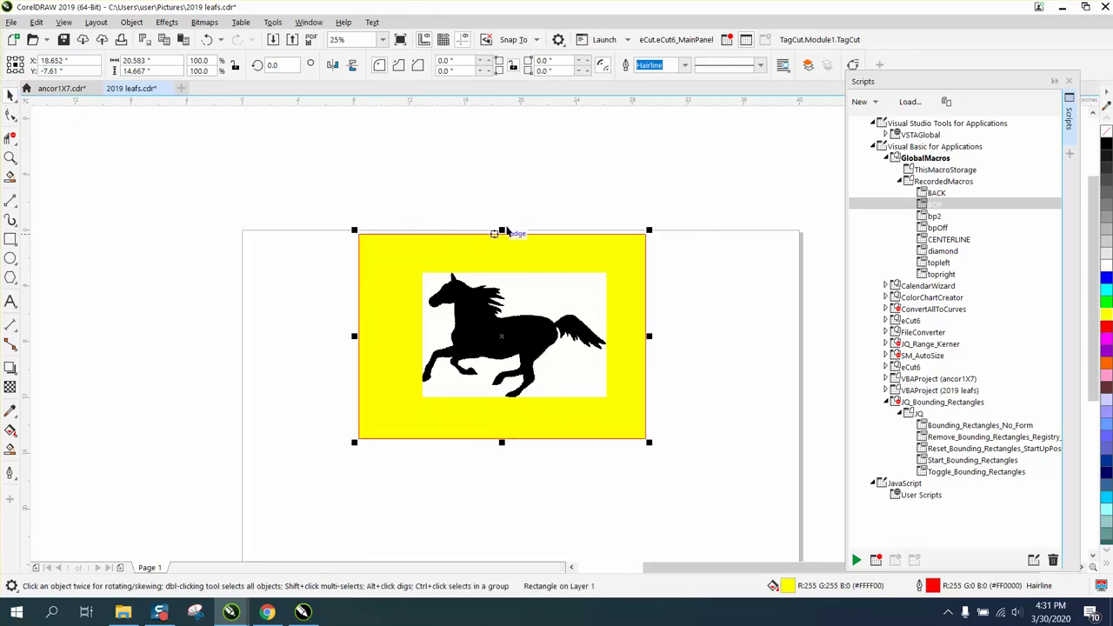
key(Escape)
click(580, 246)
key(Delete)
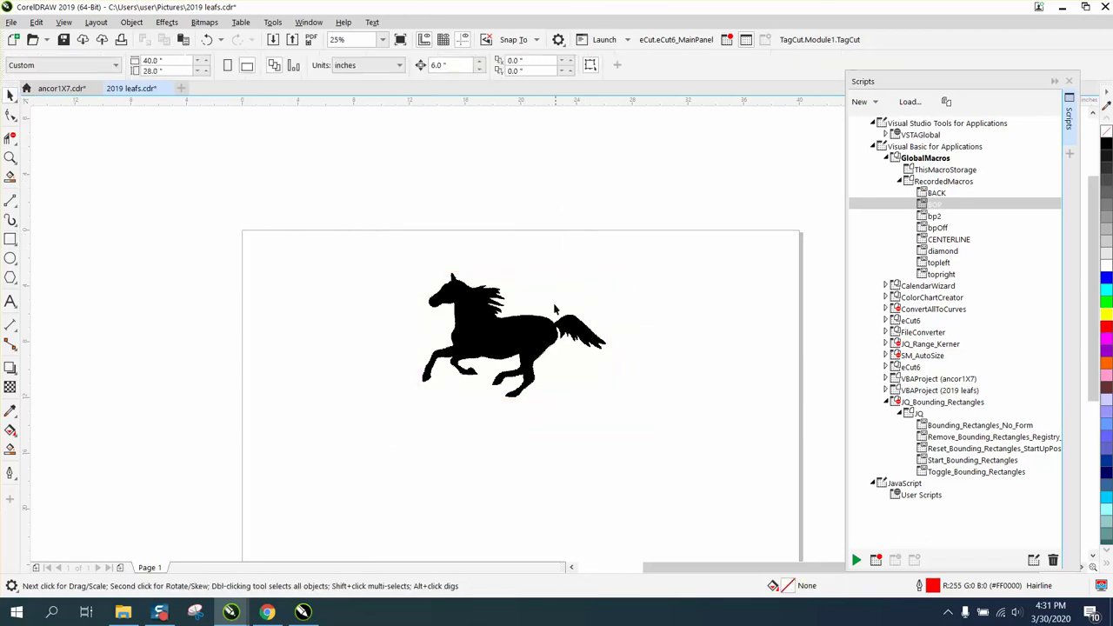
drag(548, 329, 539, 363)
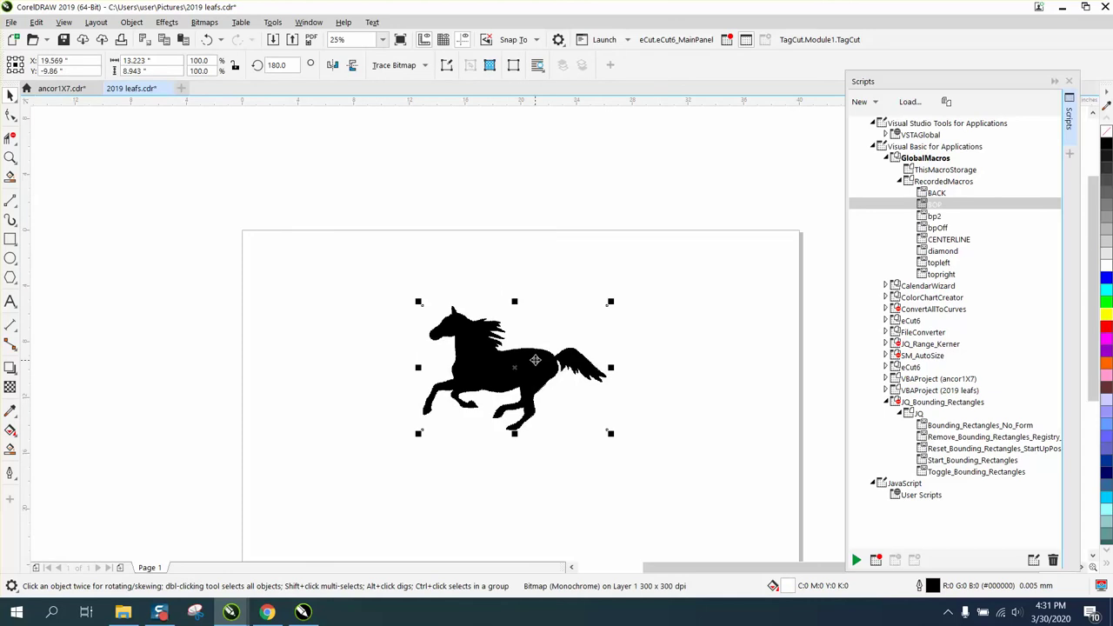
Step: Run the recorded macros bp2, bpOff and BOP one after another with the horse selected
double_click(935, 221)
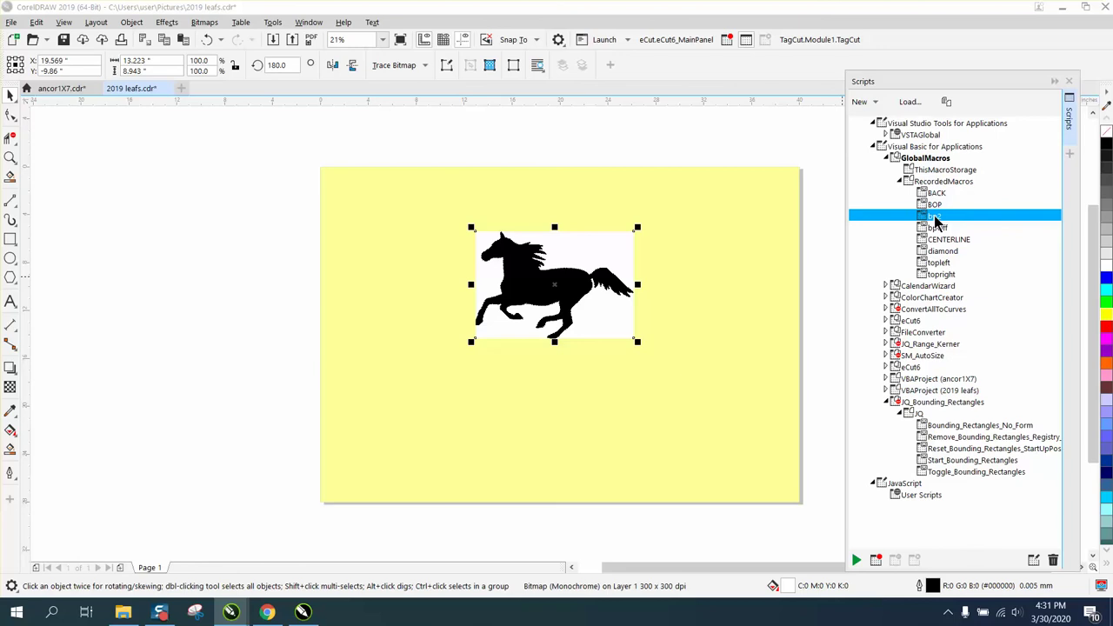
double_click(938, 228)
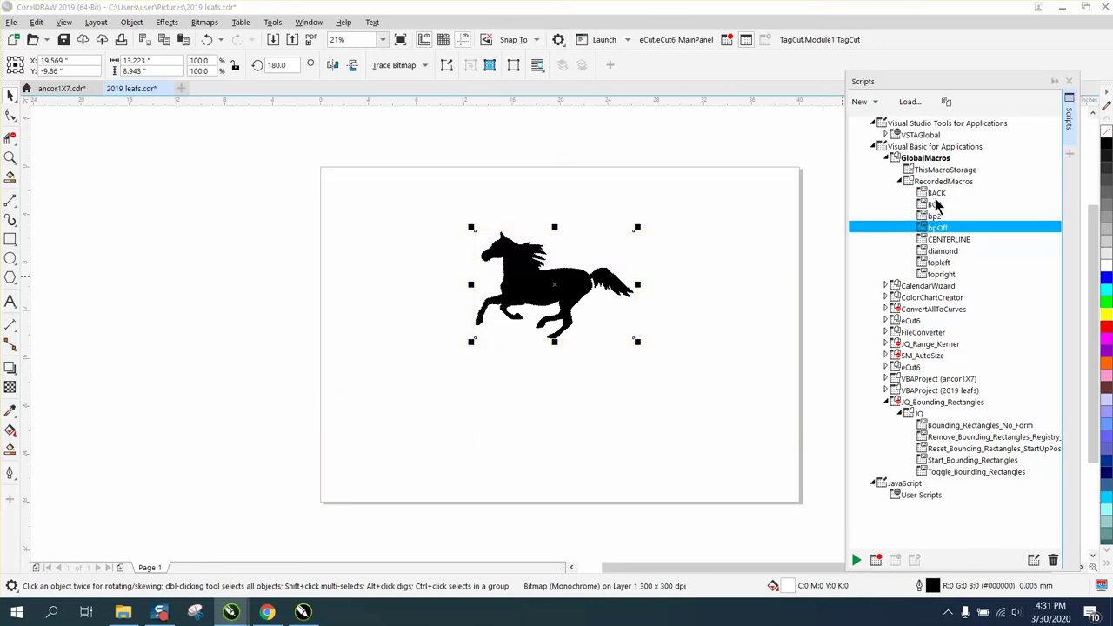
click(936, 204)
double_click(935, 204)
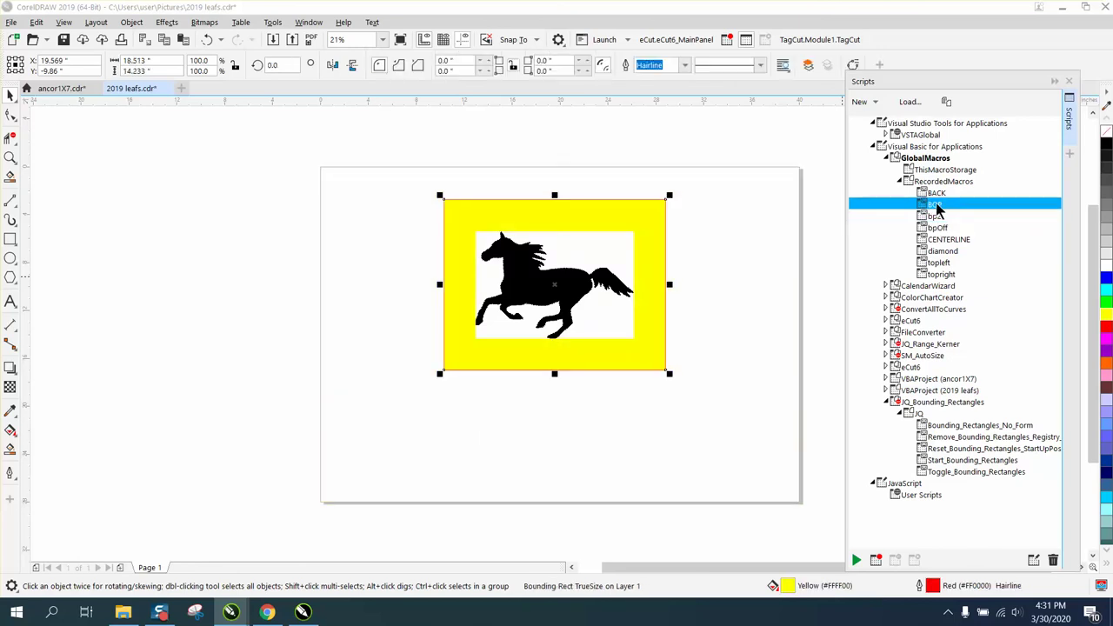